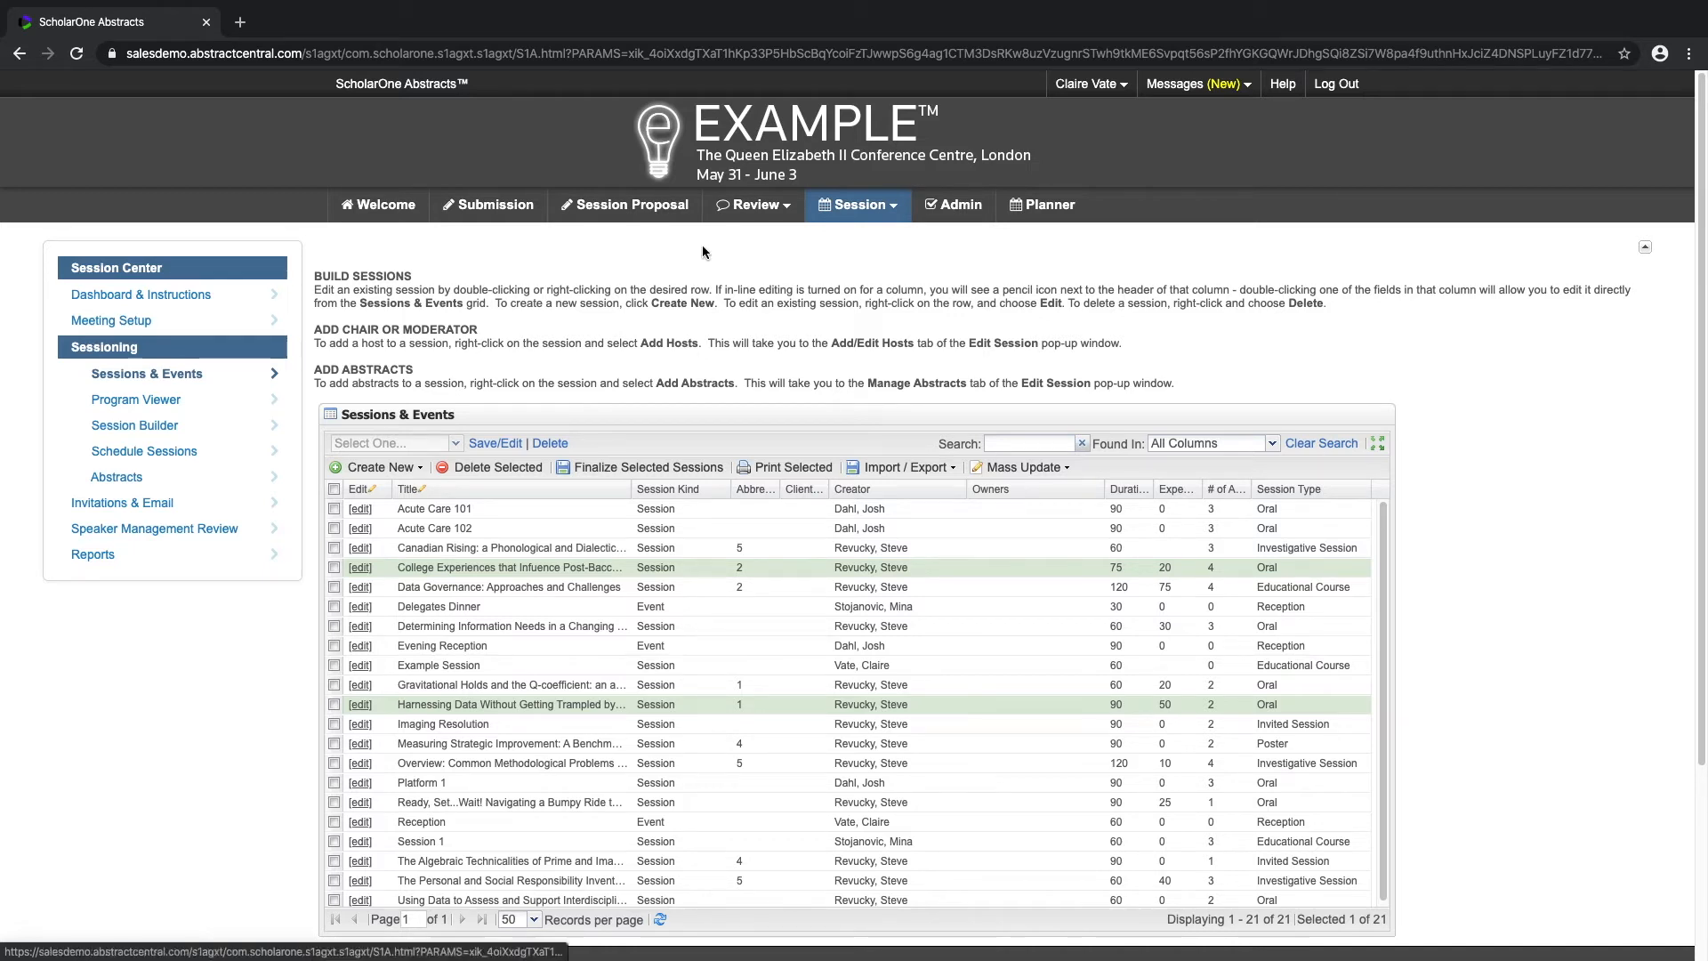
Step: Open Example Session for editing and search for unassigned abstracts in its abstract management
{"action": "left_click", "coordinate": [360, 666]}
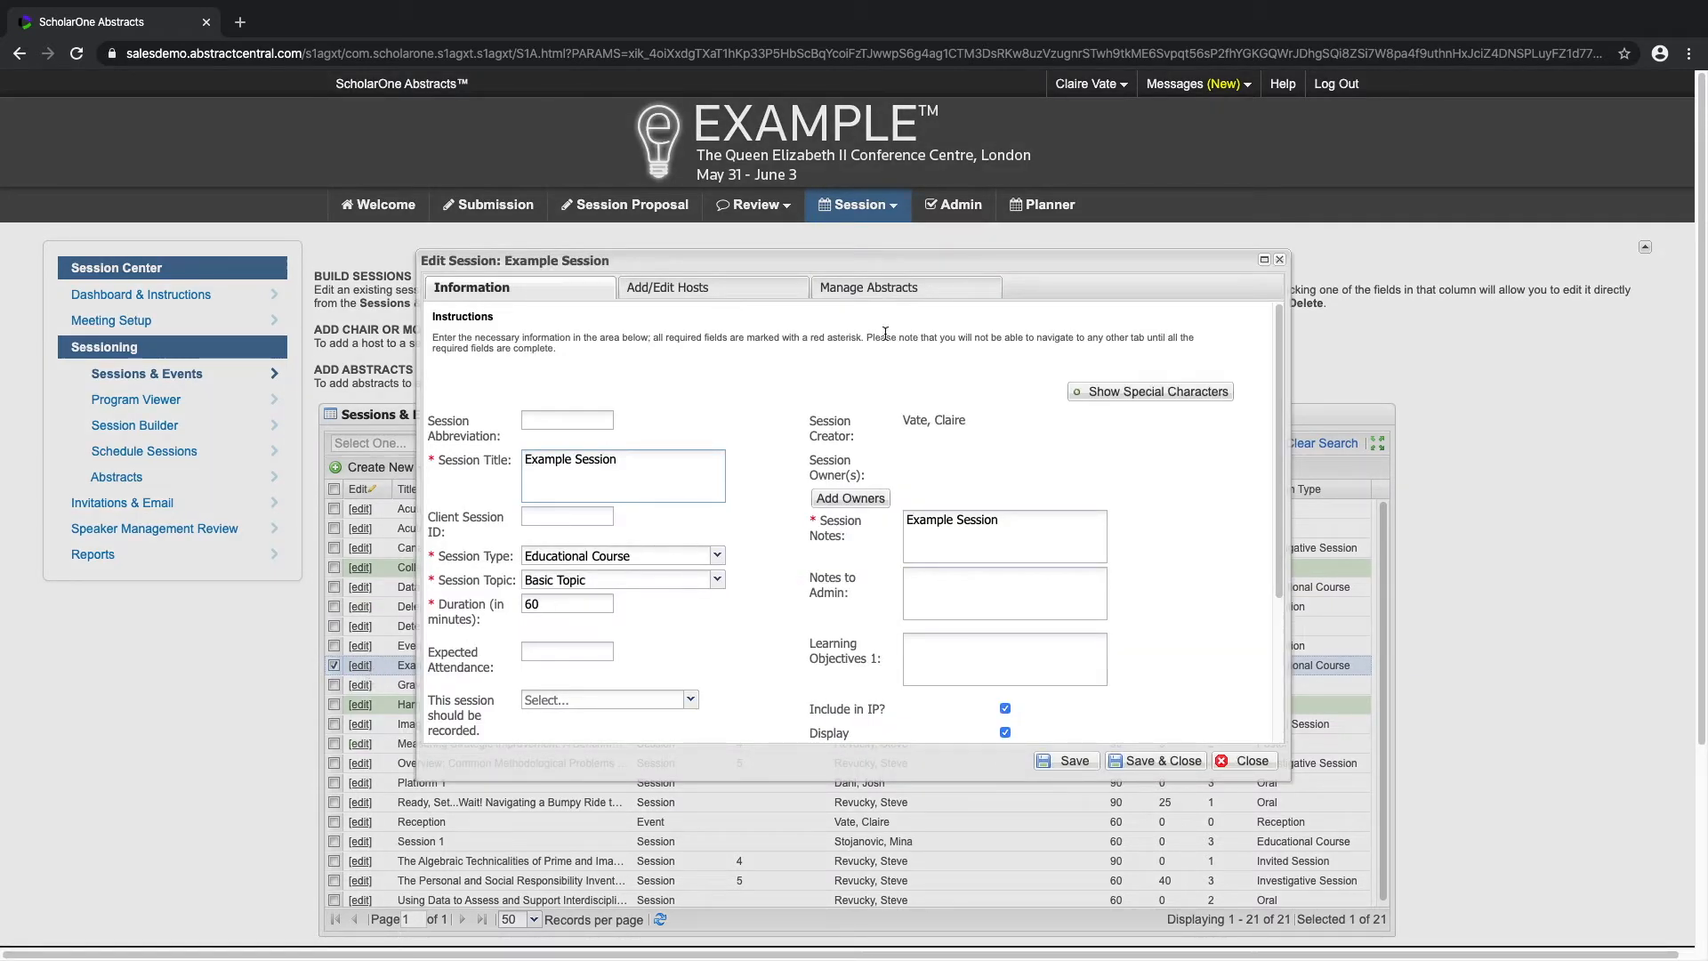
{"action": "left_click", "coordinate": [930, 295]}
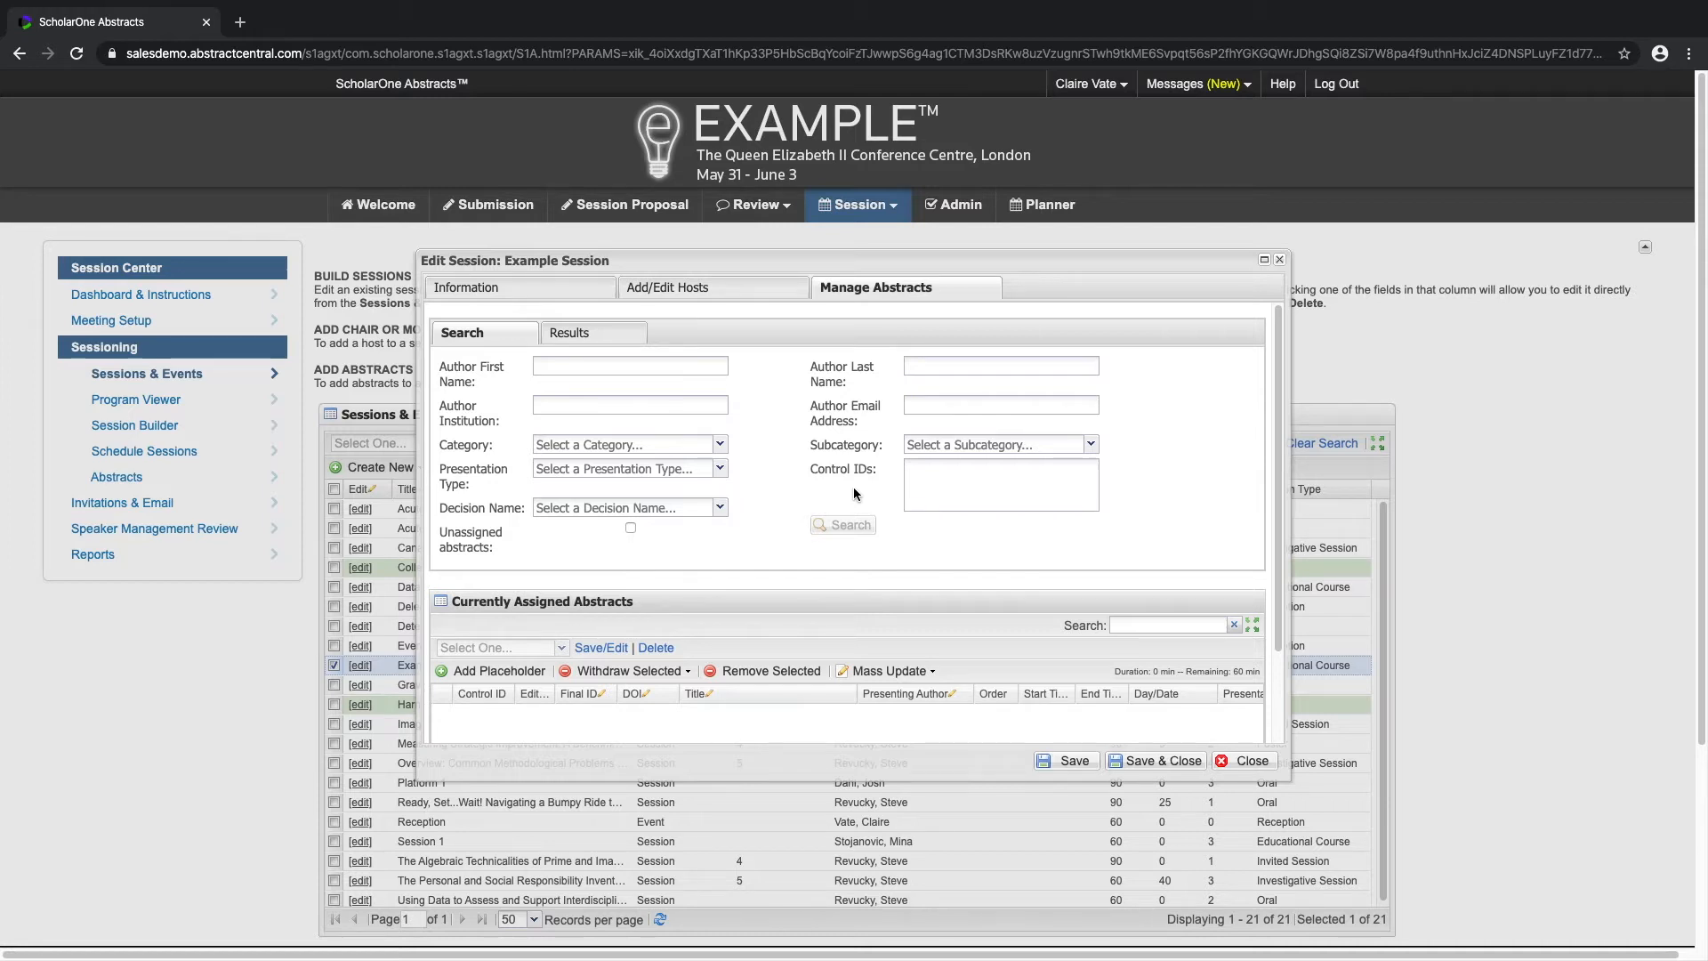
{"action": "left_click", "coordinate": [632, 529]}
{"action": "left_click", "coordinate": [850, 525]}
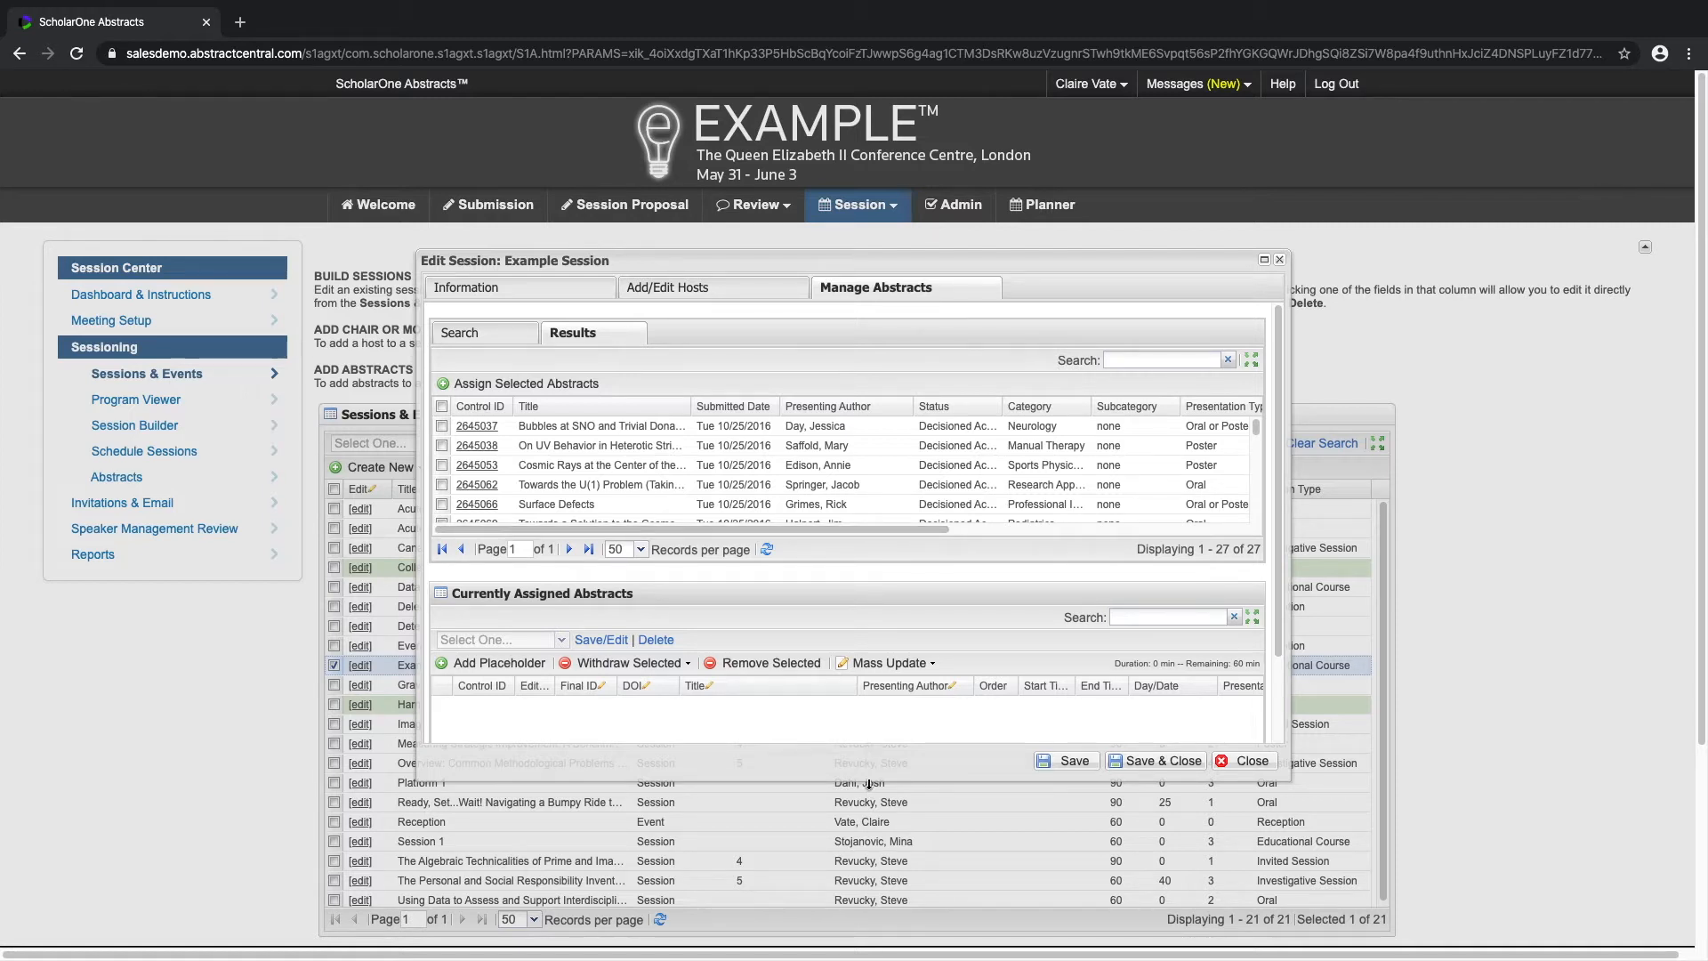
Step: Enlarge the session dialog and assign the first four abstracts in the search results to the session
{"action": "left_click_drag", "start_coordinate": [869, 783], "coordinate": [859, 894]}
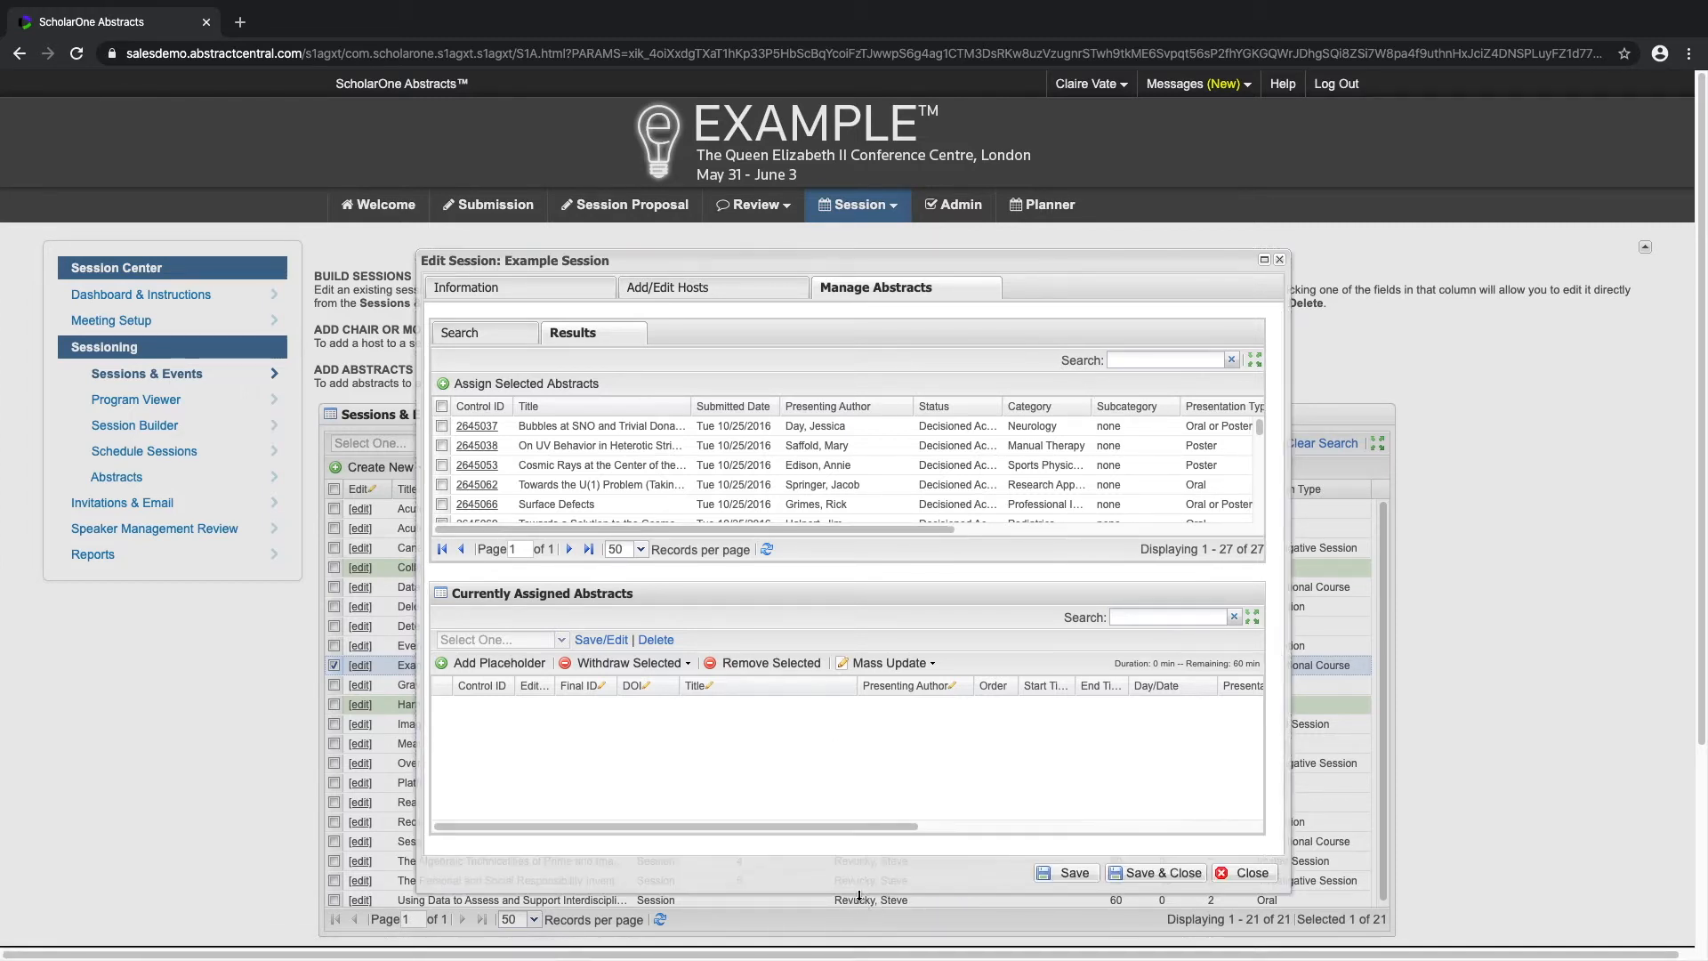
{"action": "left_click", "coordinate": [546, 430]}
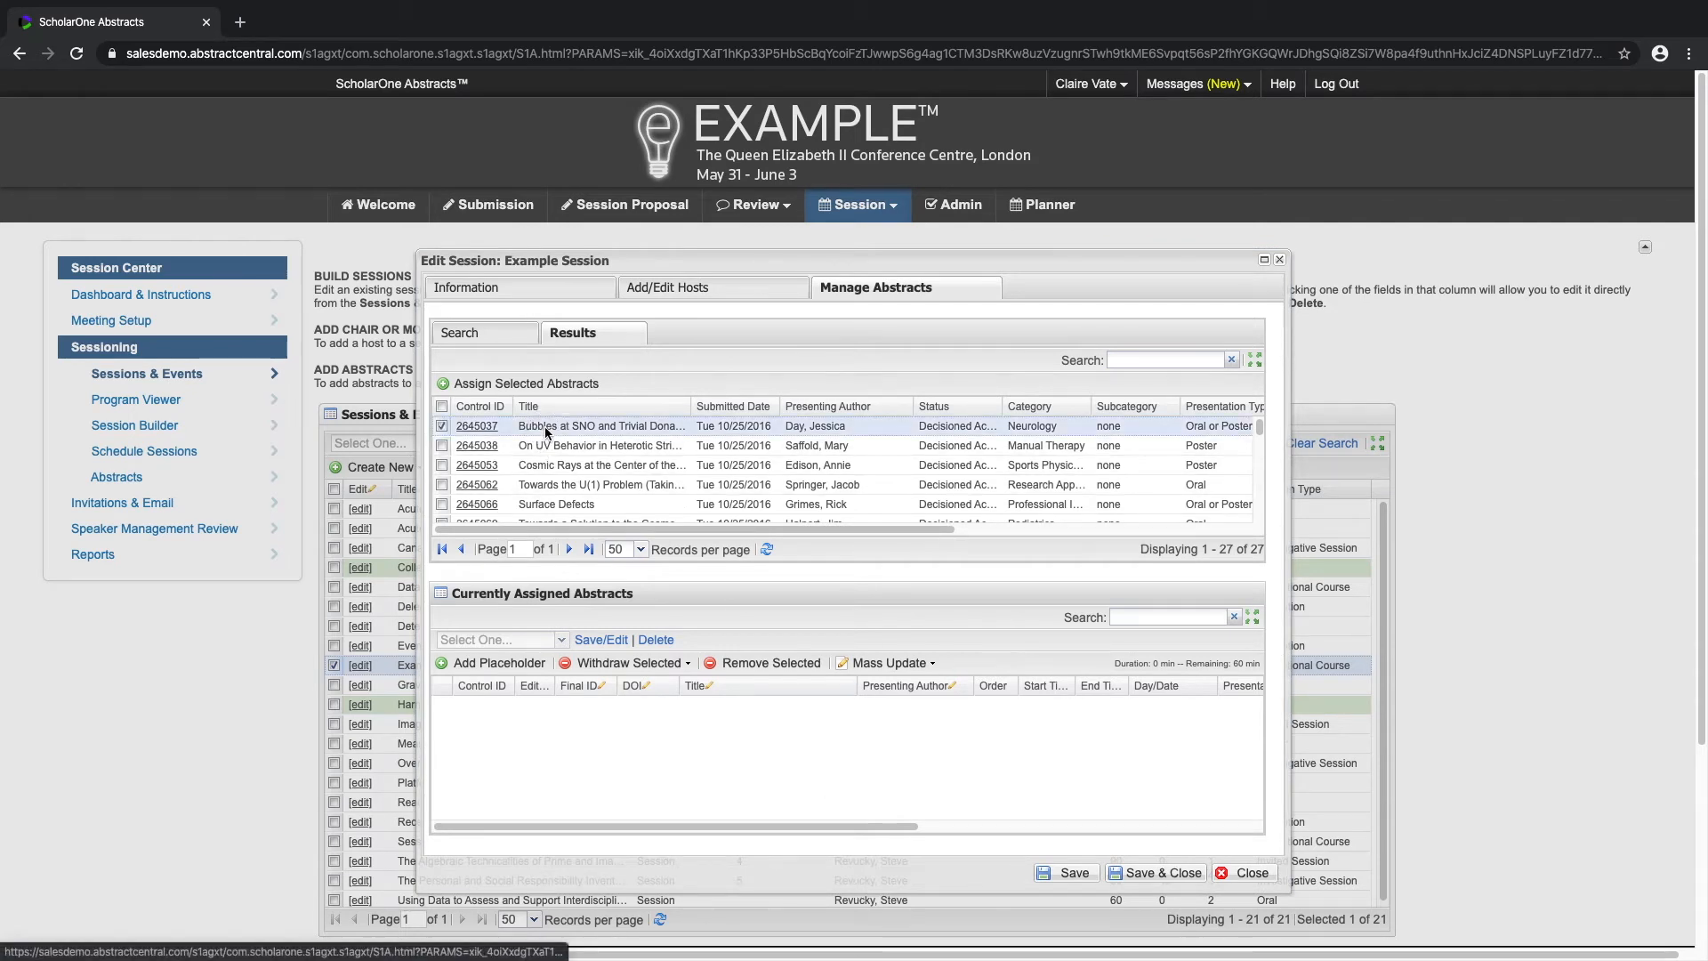
{"action": "left_click", "coordinate": [442, 445]}
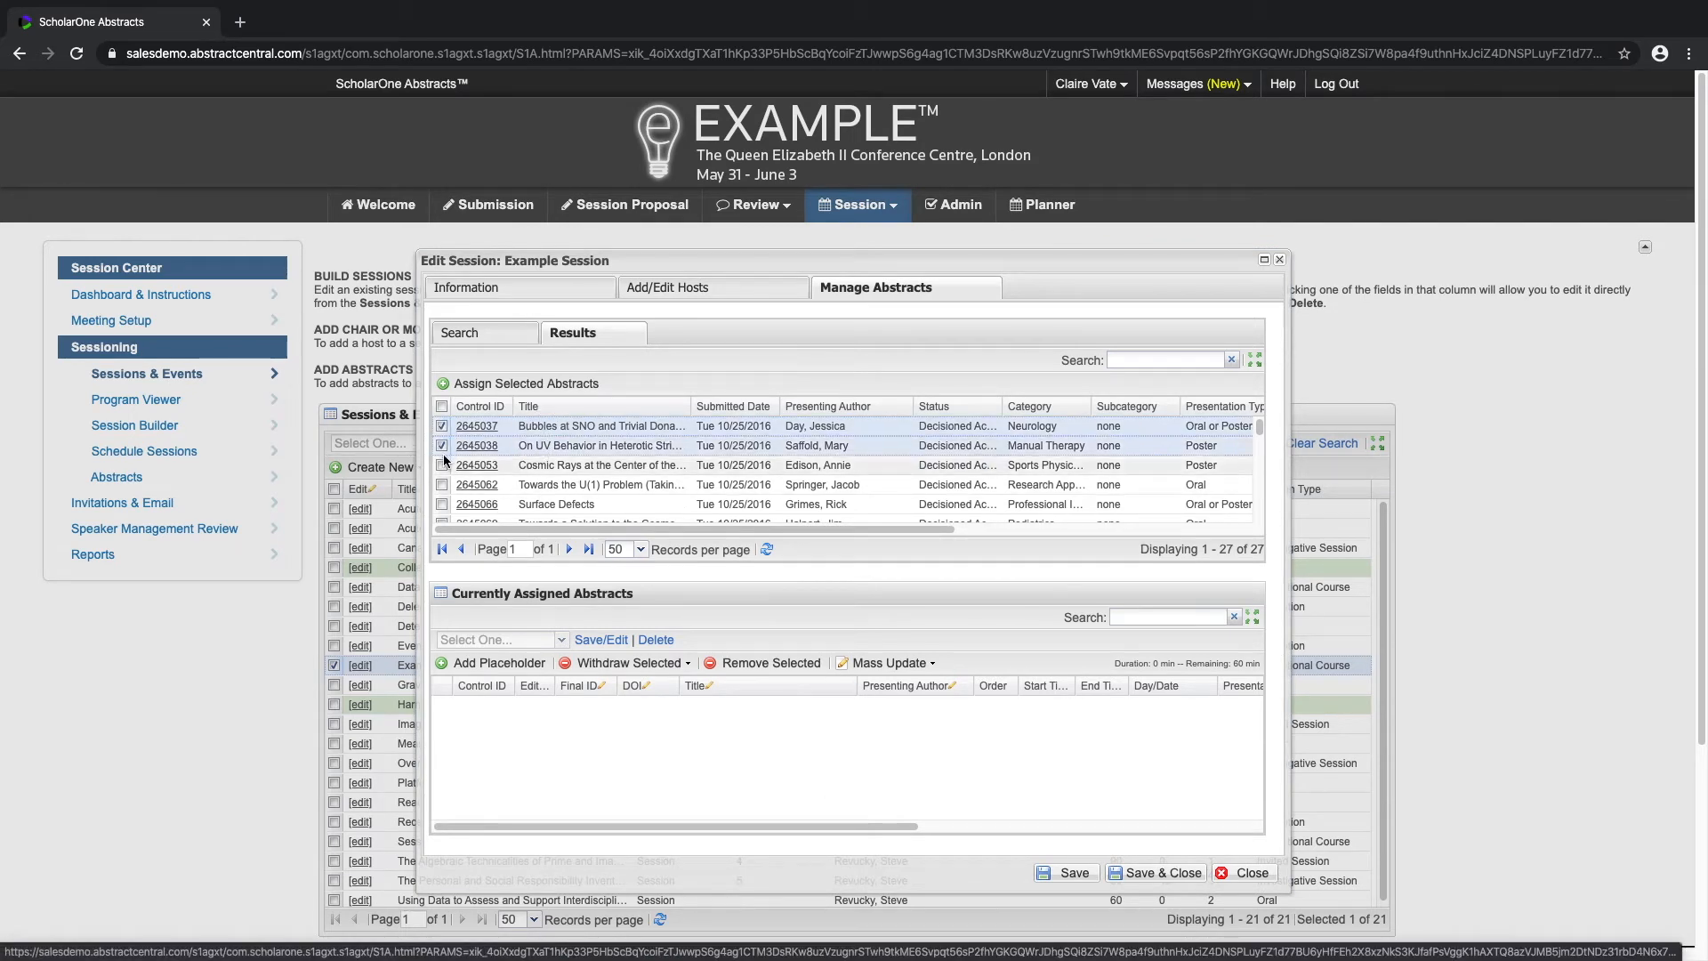
{"action": "left_click", "coordinate": [442, 464]}
{"action": "left_click", "coordinate": [443, 482]}
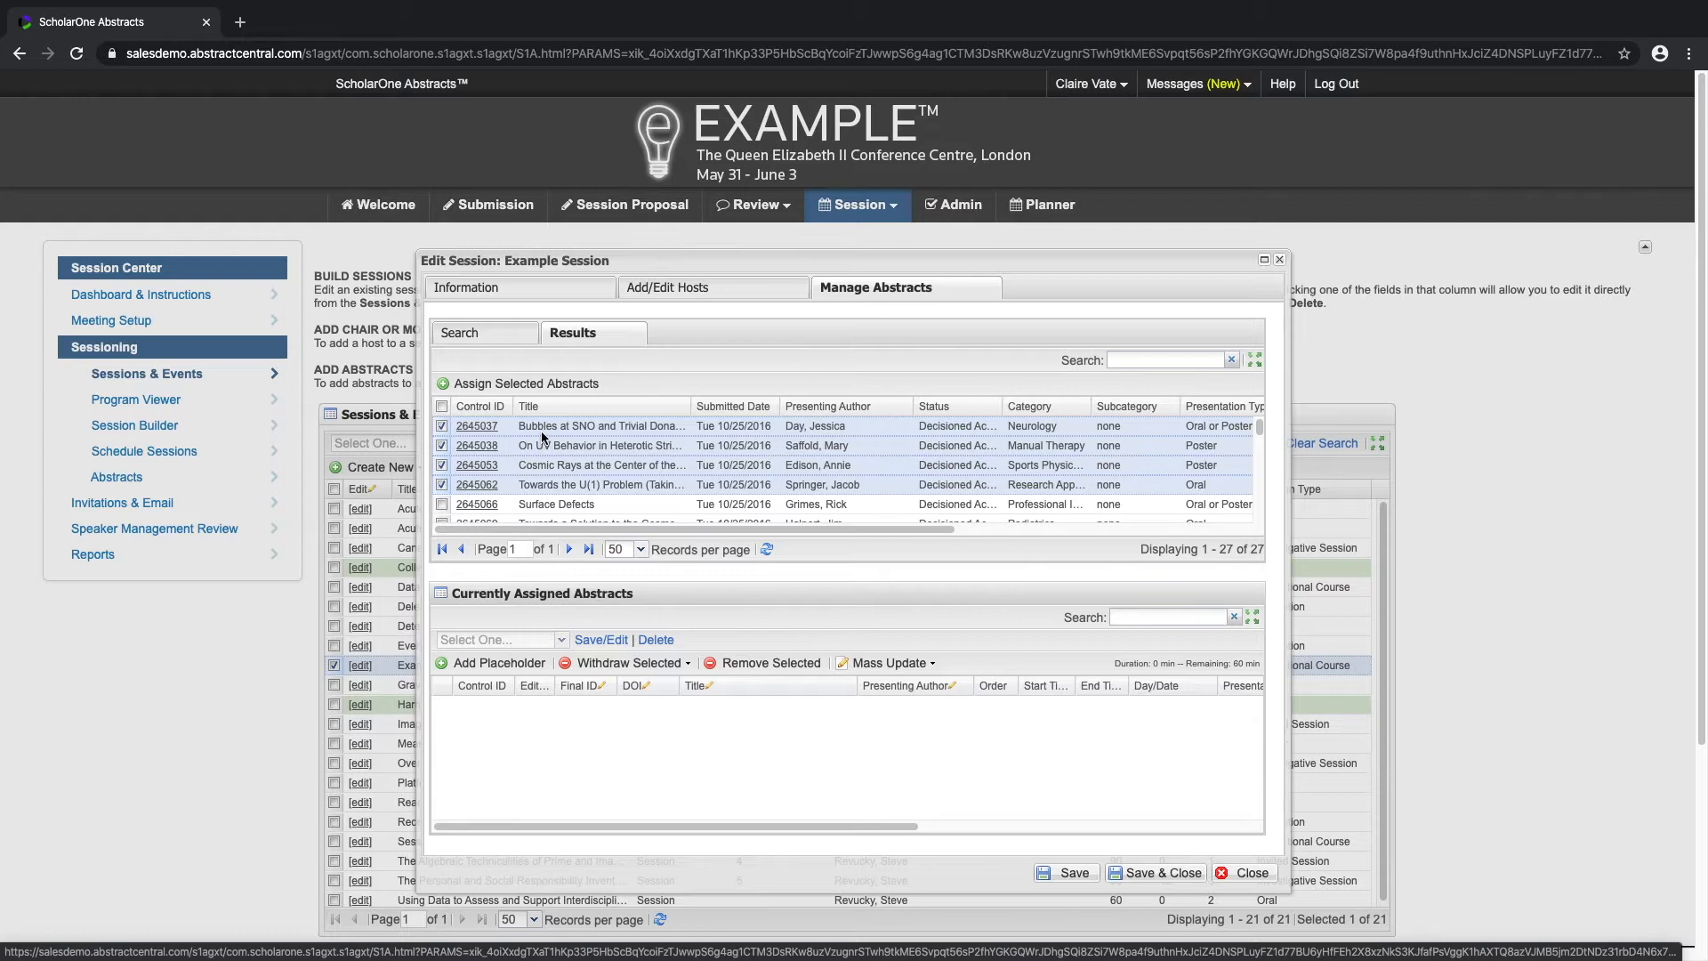
{"action": "left_click_drag", "start_coordinate": [541, 430], "coordinate": [547, 739]}
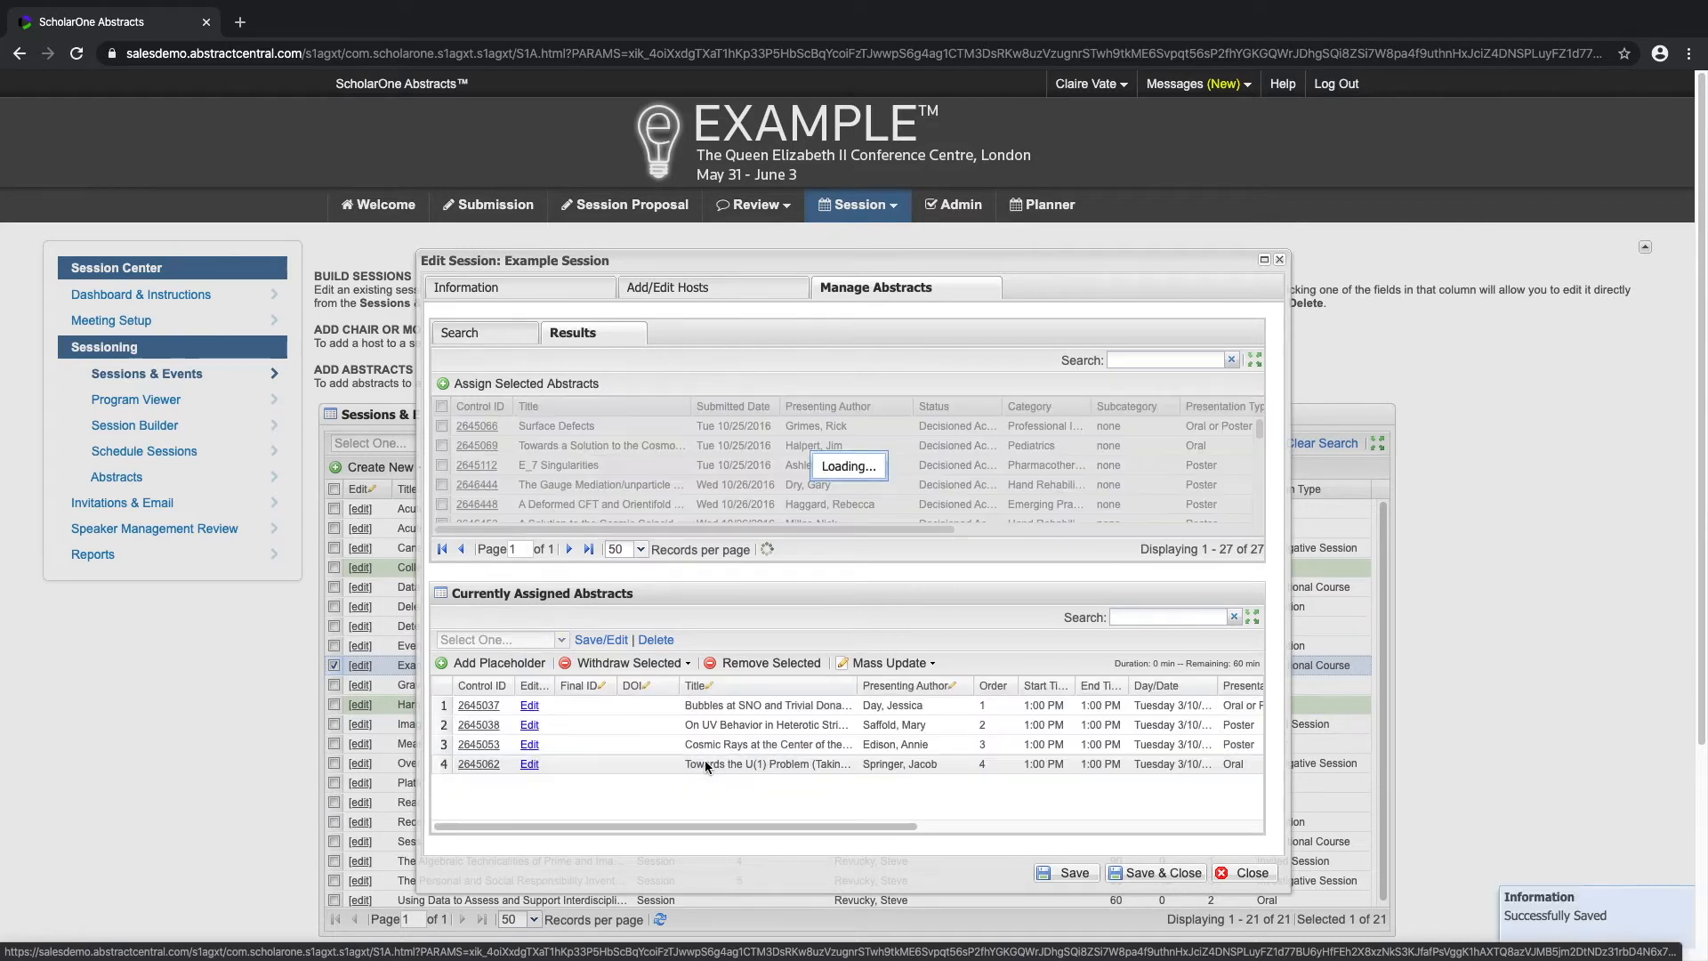
Step: Move "Towards the U(1) Problem" to first place among the assigned abstracts and view its proof
{"action": "left_click_drag", "start_coordinate": [707, 761], "coordinate": [709, 706]}
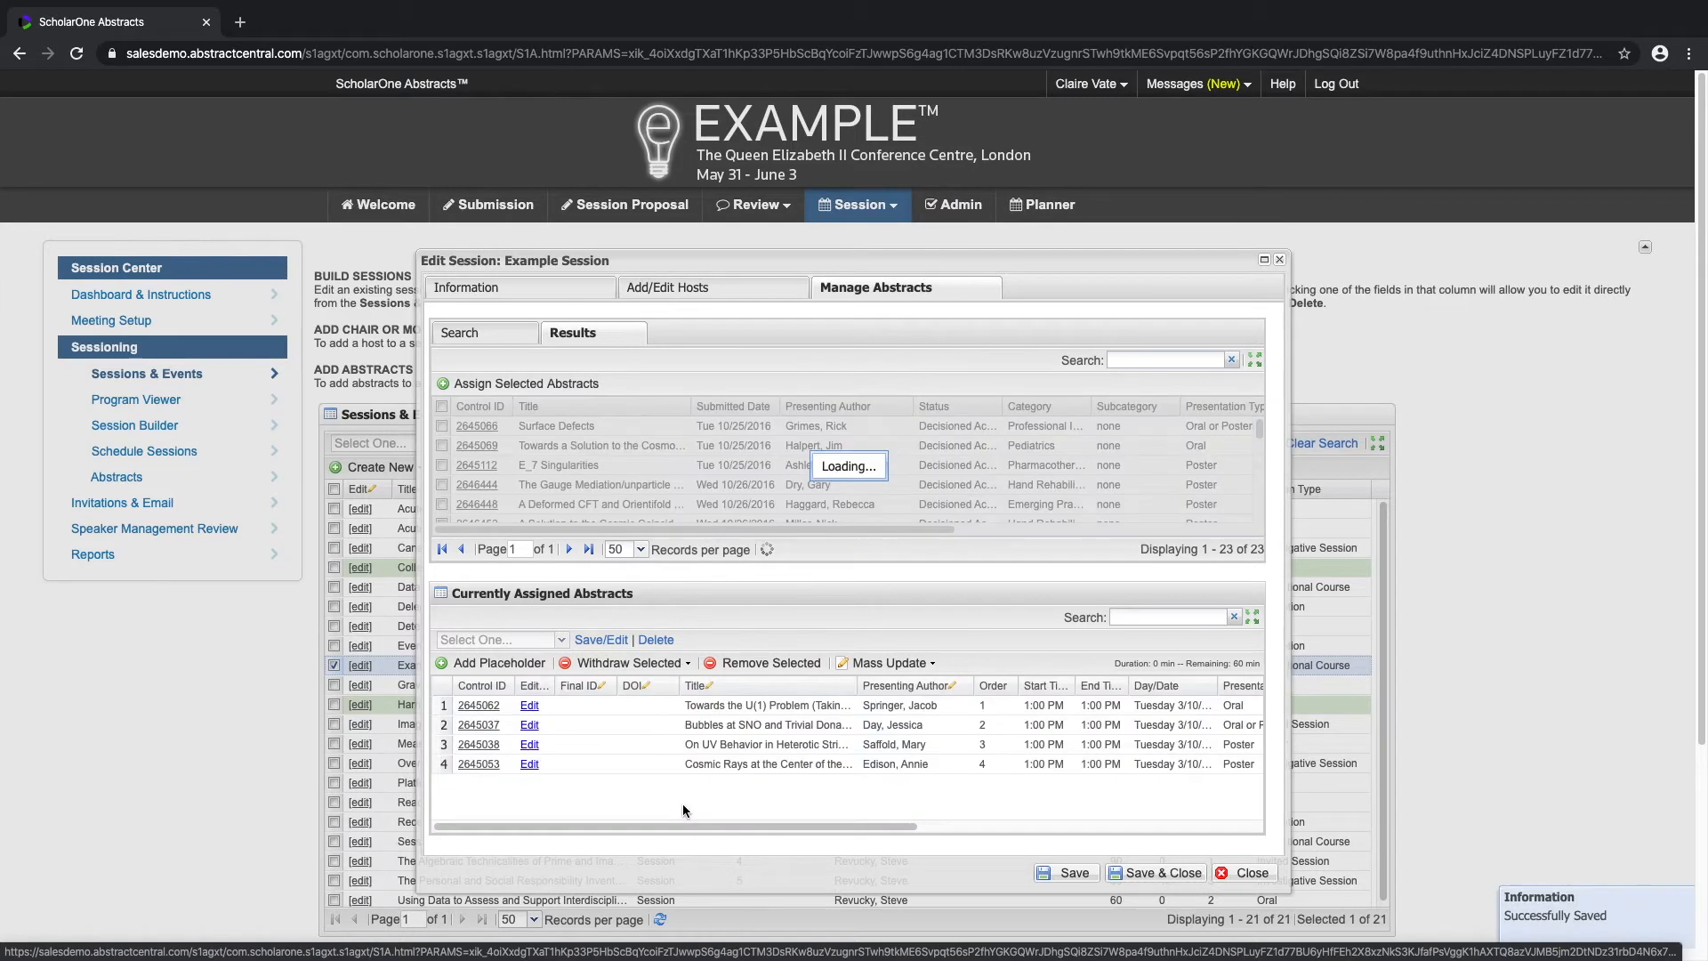
{"action": "left_click", "coordinate": [481, 708]}
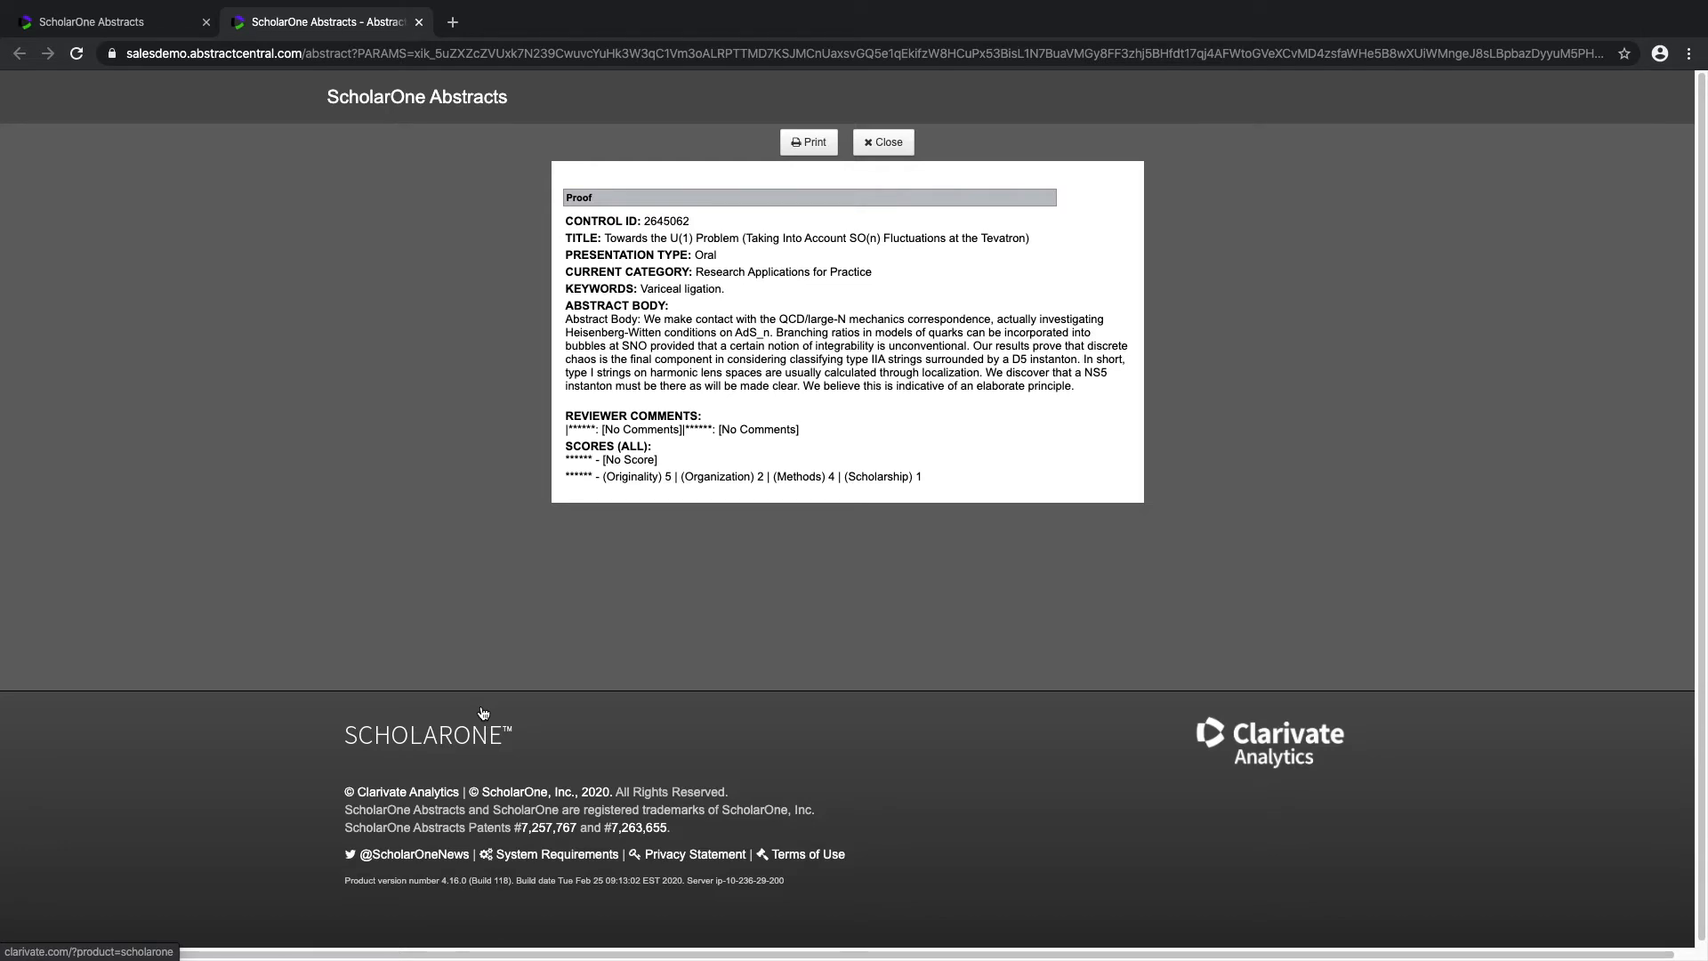
{"action": "left_click", "coordinate": [876, 147]}
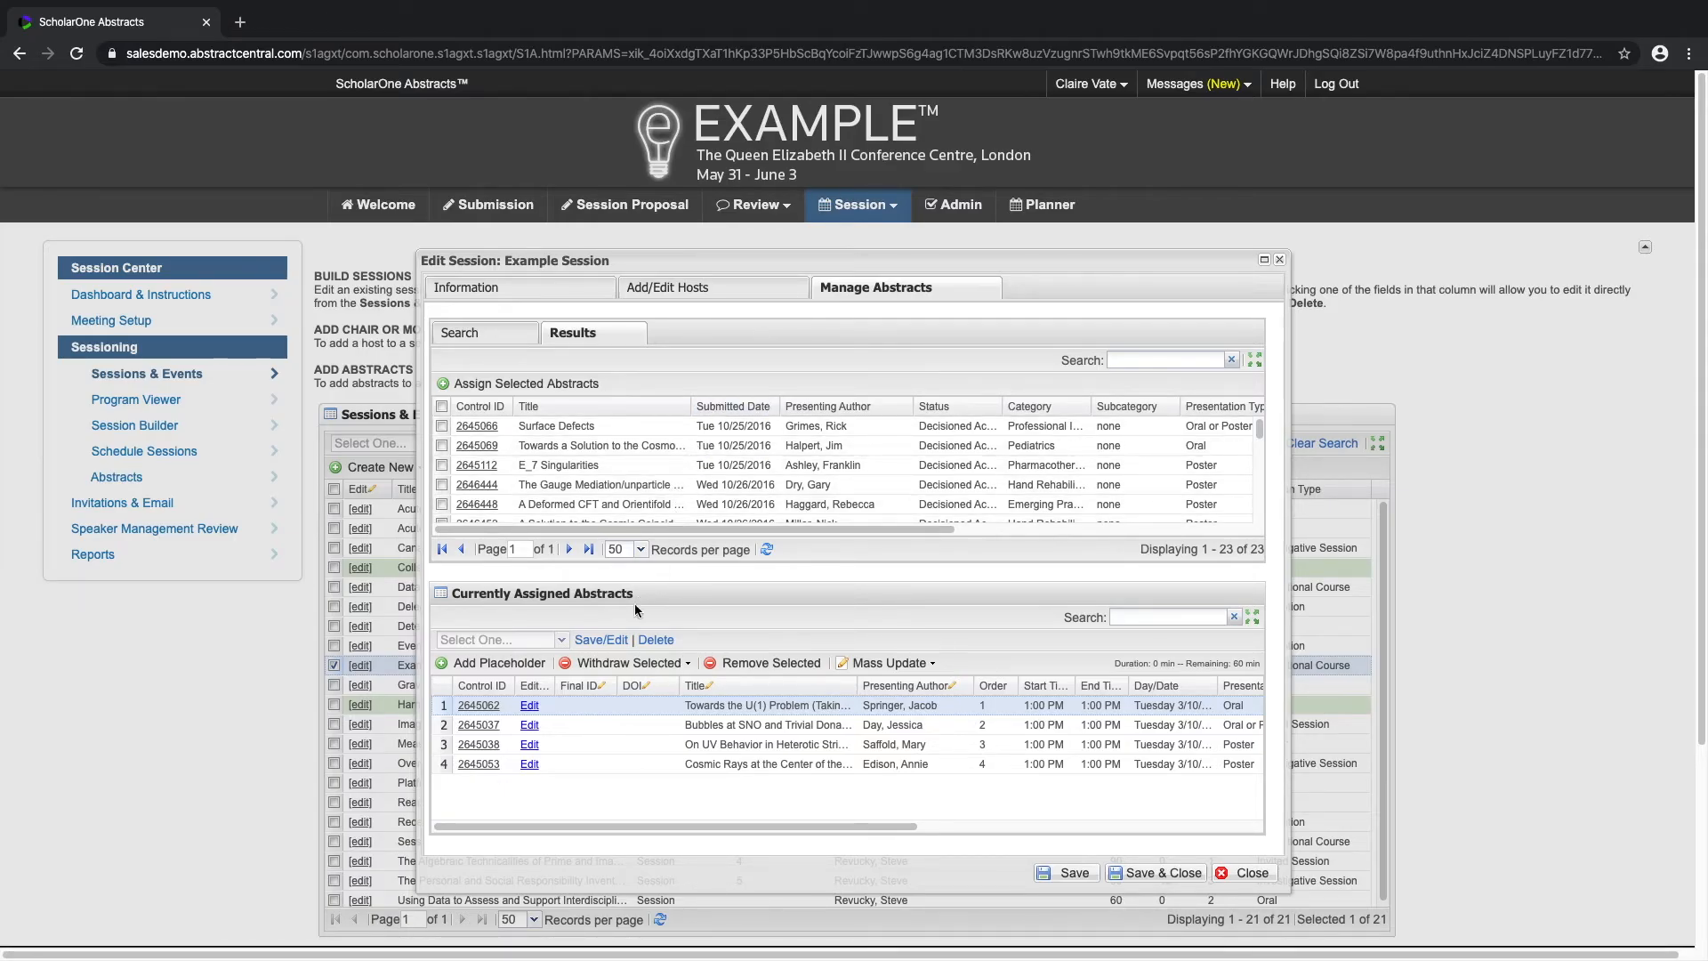
Step: Remove "Towards the U(1) Problem" from the session and withdraw the abstract on UV behavior
{"action": "left_click", "coordinate": [806, 664]}
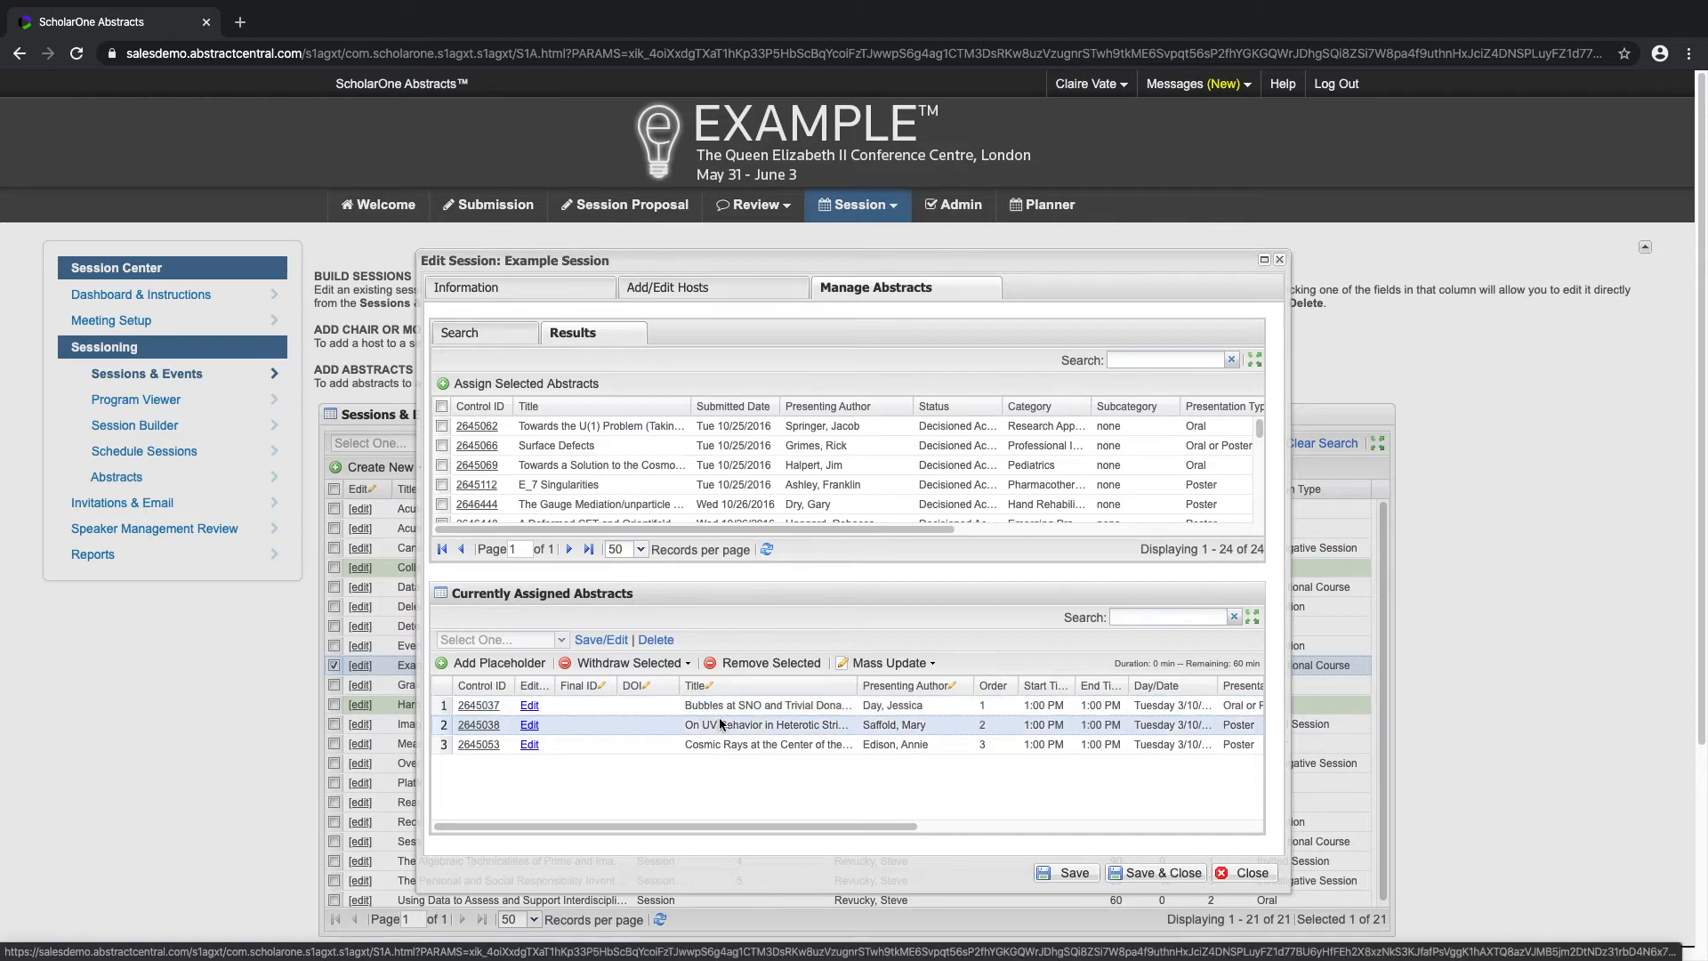
{"action": "left_click", "coordinate": [642, 665]}
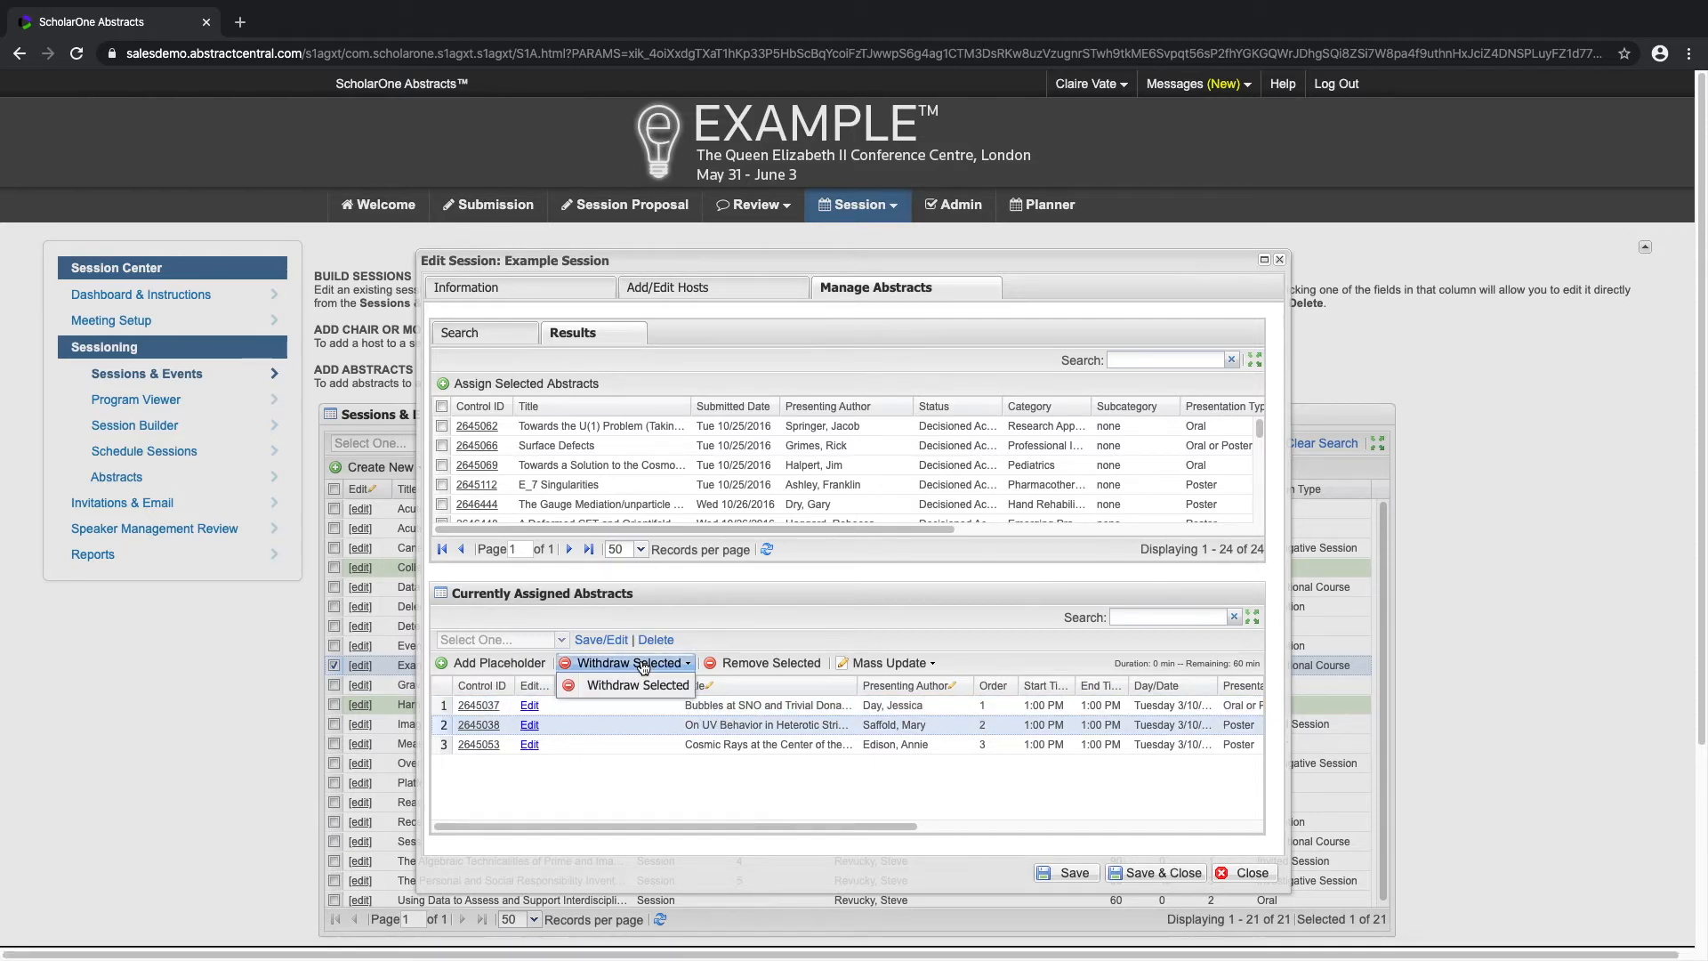
{"action": "left_click", "coordinate": [642, 685]}
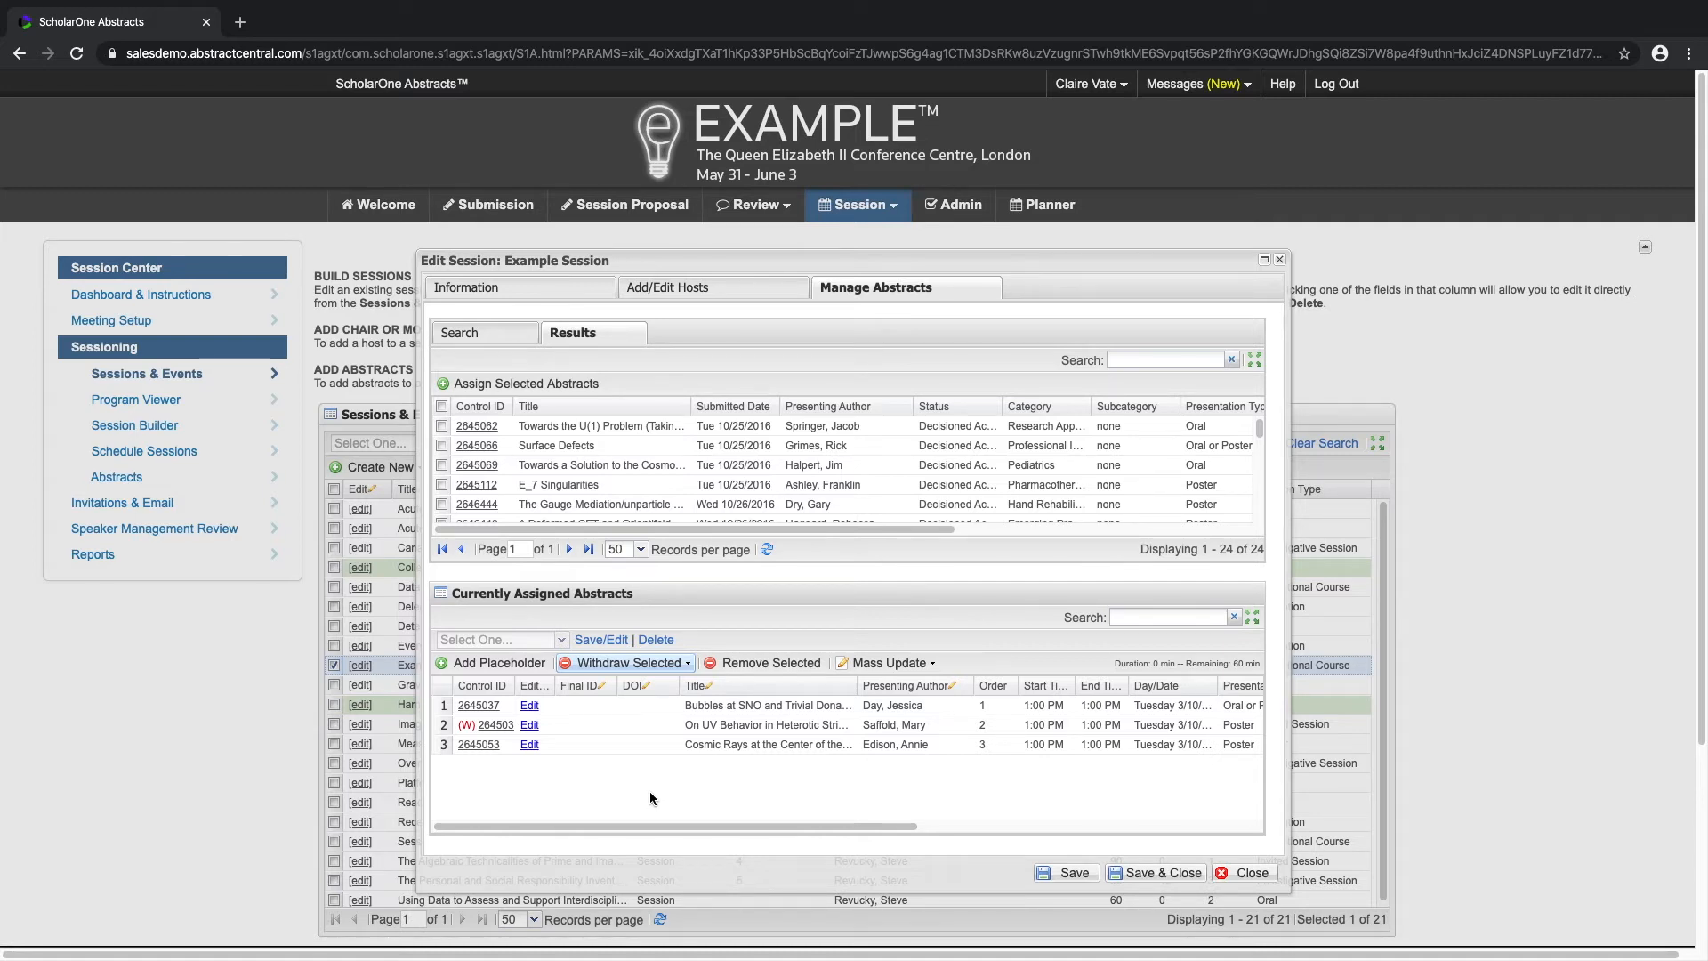
Step: Add a placeholder named "Coffee Break" to the assigned abstracts
{"action": "left_click", "coordinate": [538, 672]}
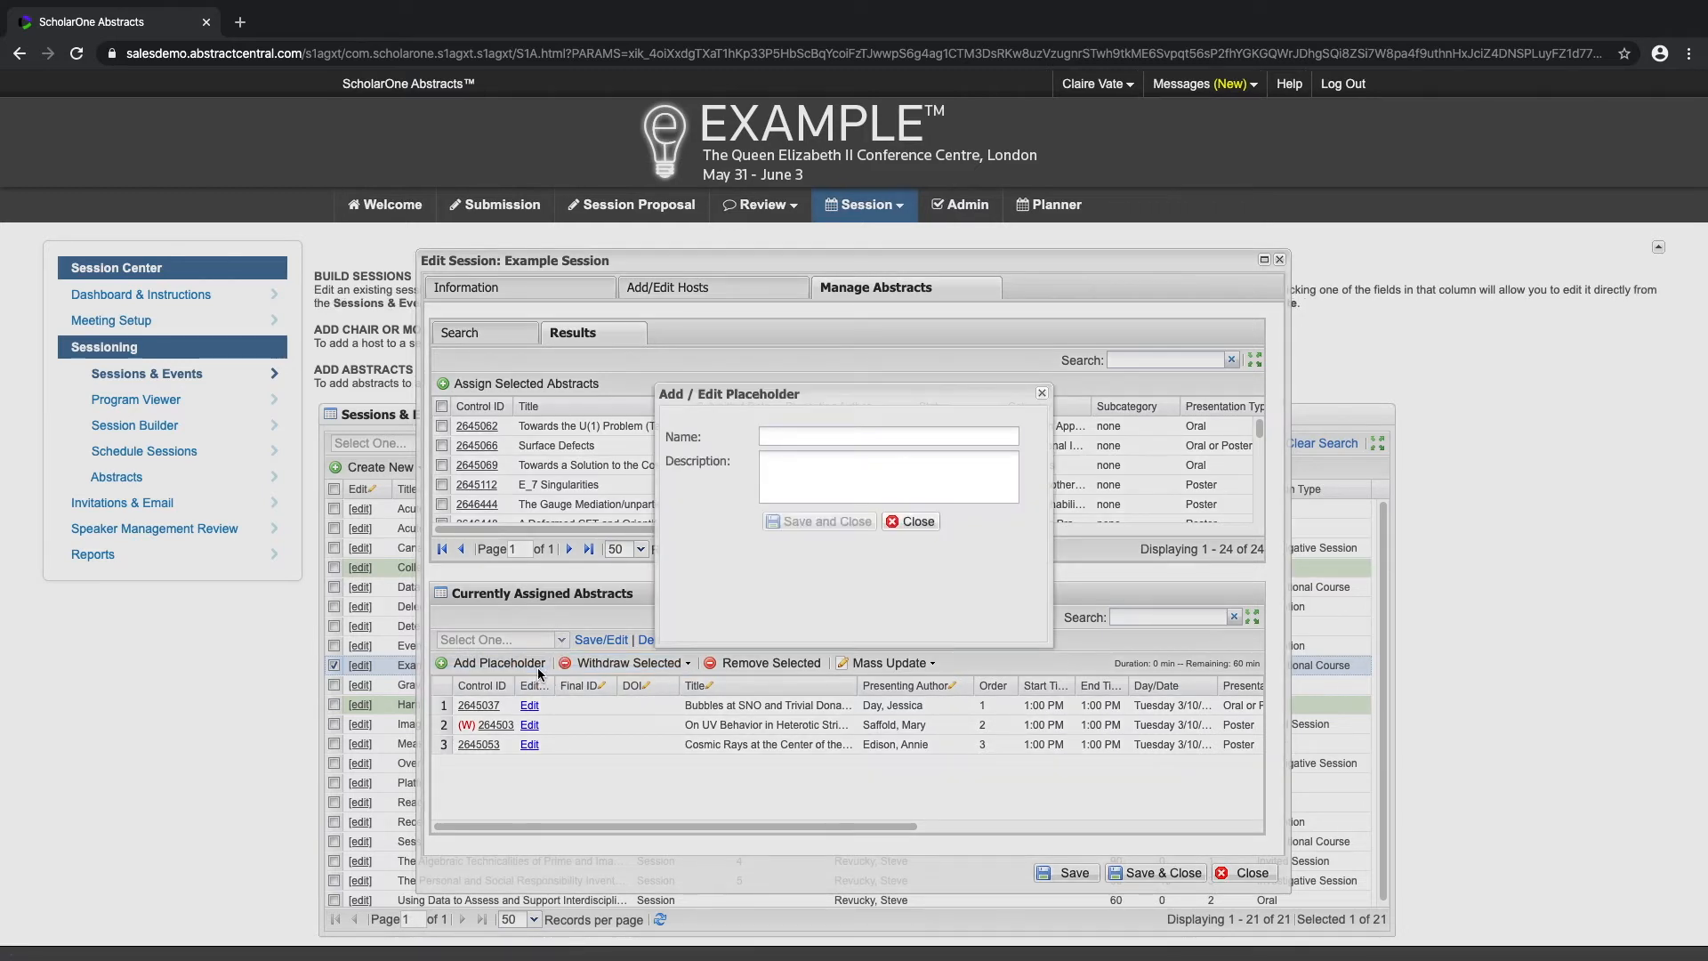
{"action": "left_click", "coordinate": [794, 439]}
{"action": "type", "text": "Coffee Break"}
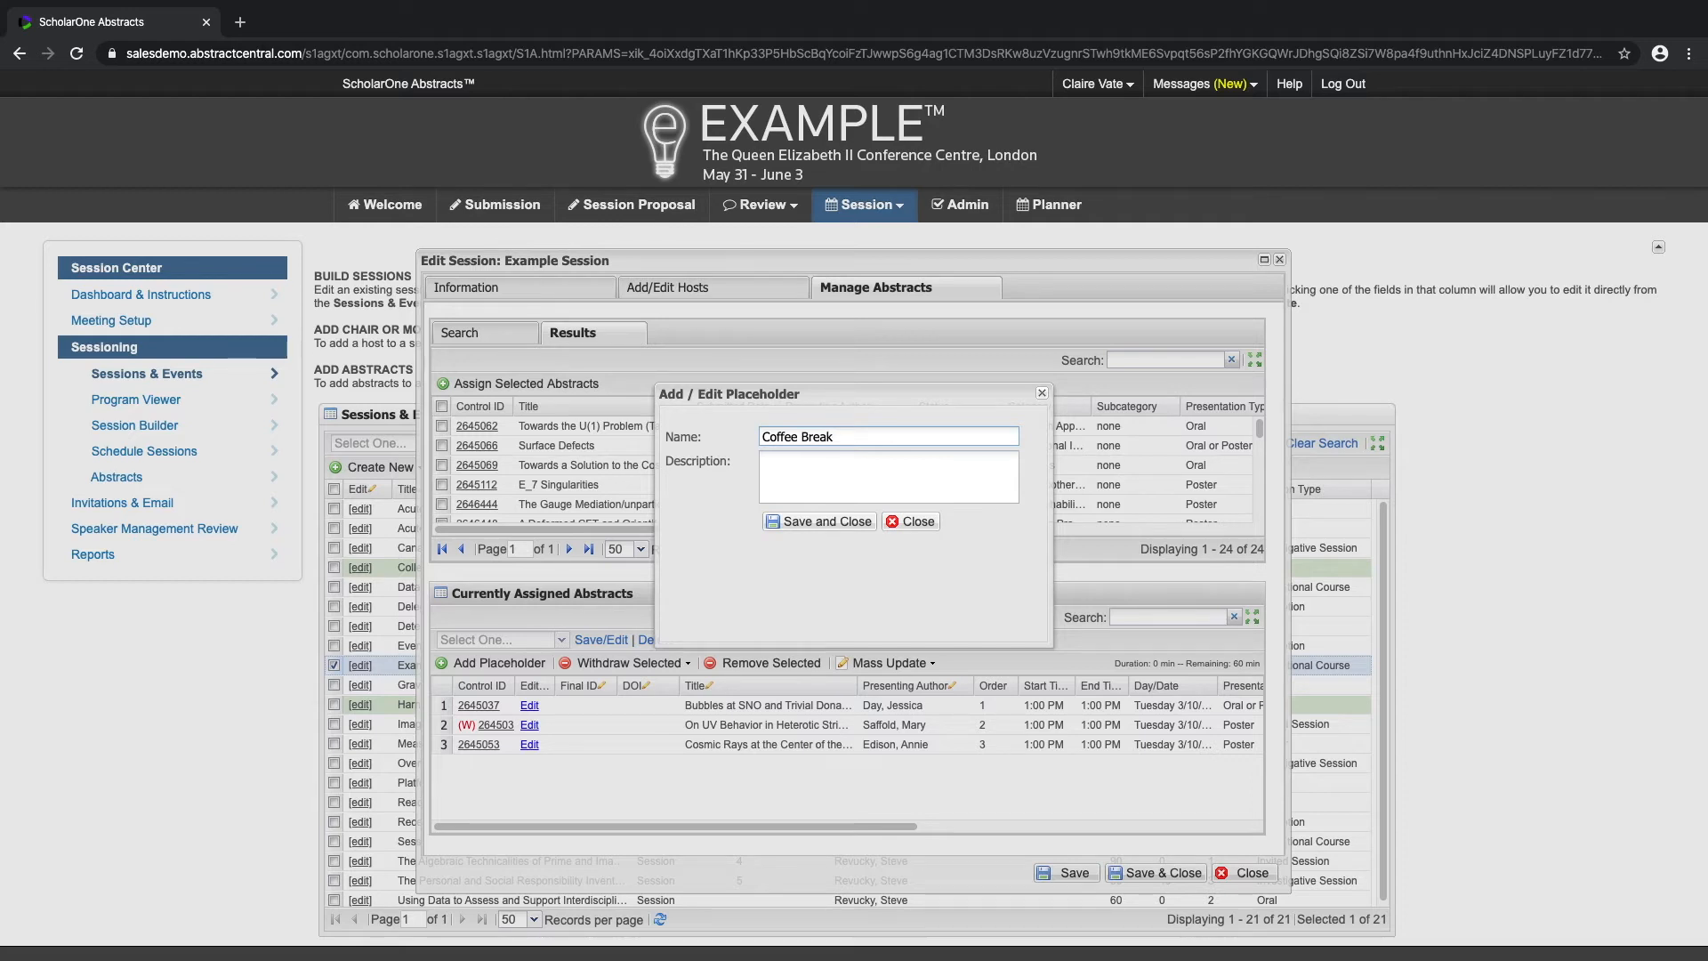
{"action": "left_click", "coordinate": [852, 524]}
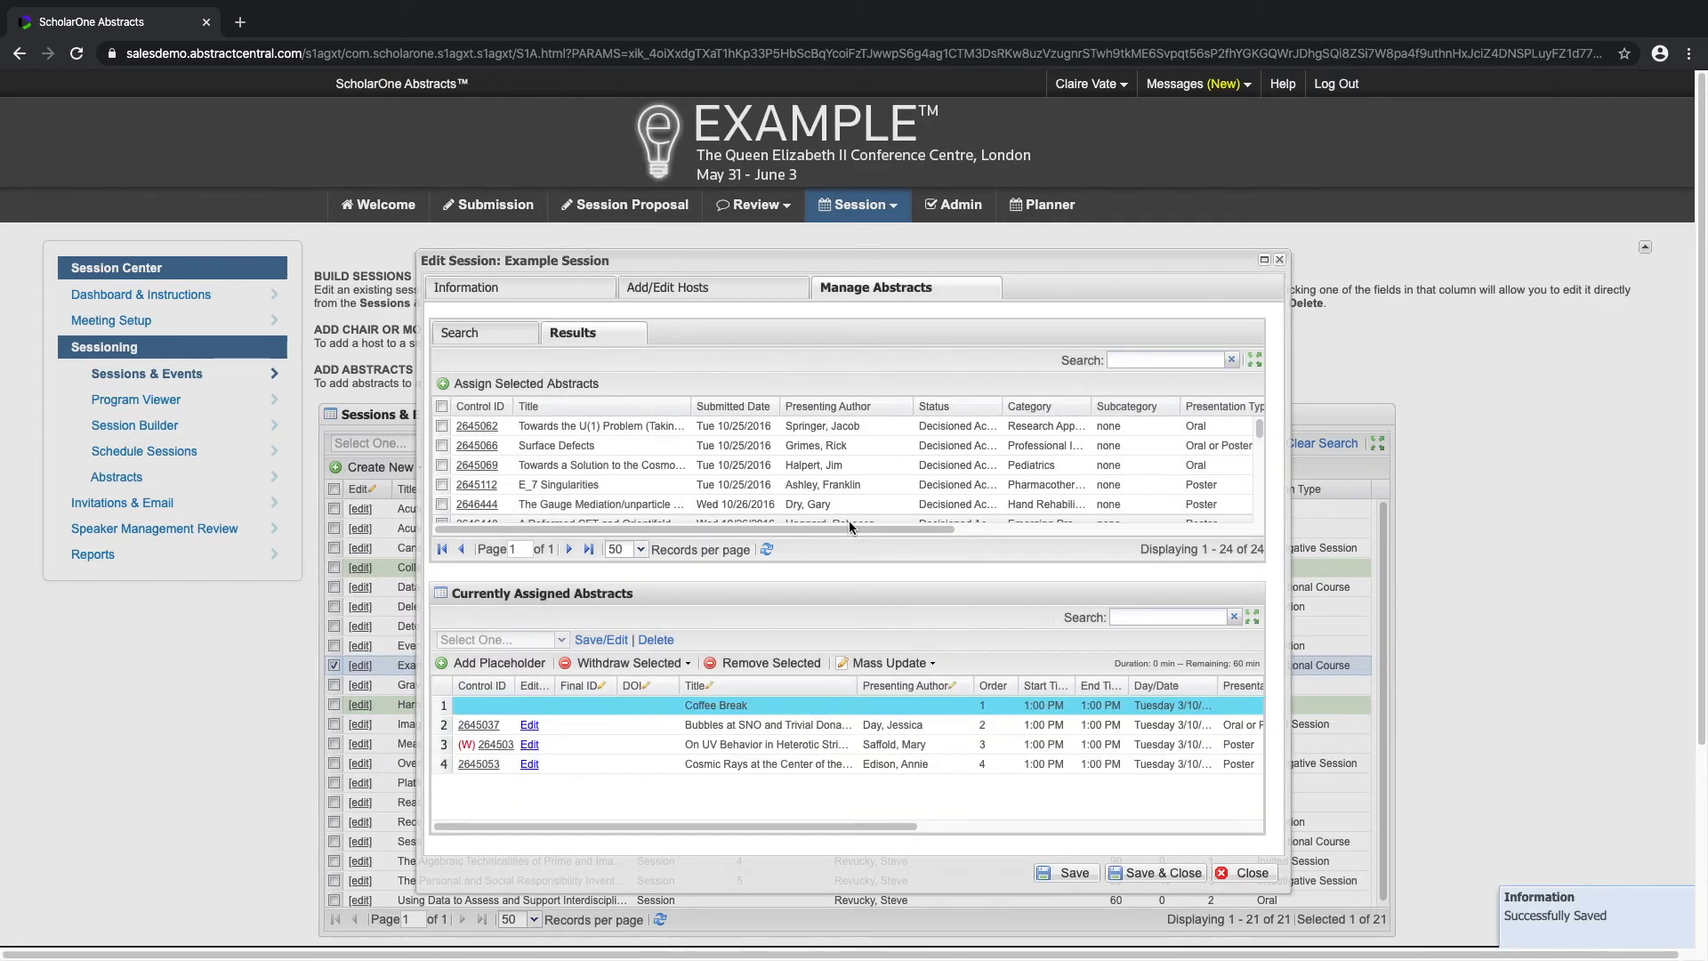
Step: Move the Coffee Break placeholder to third place and set its Final ID to 03
{"action": "left_click", "coordinate": [692, 706]}
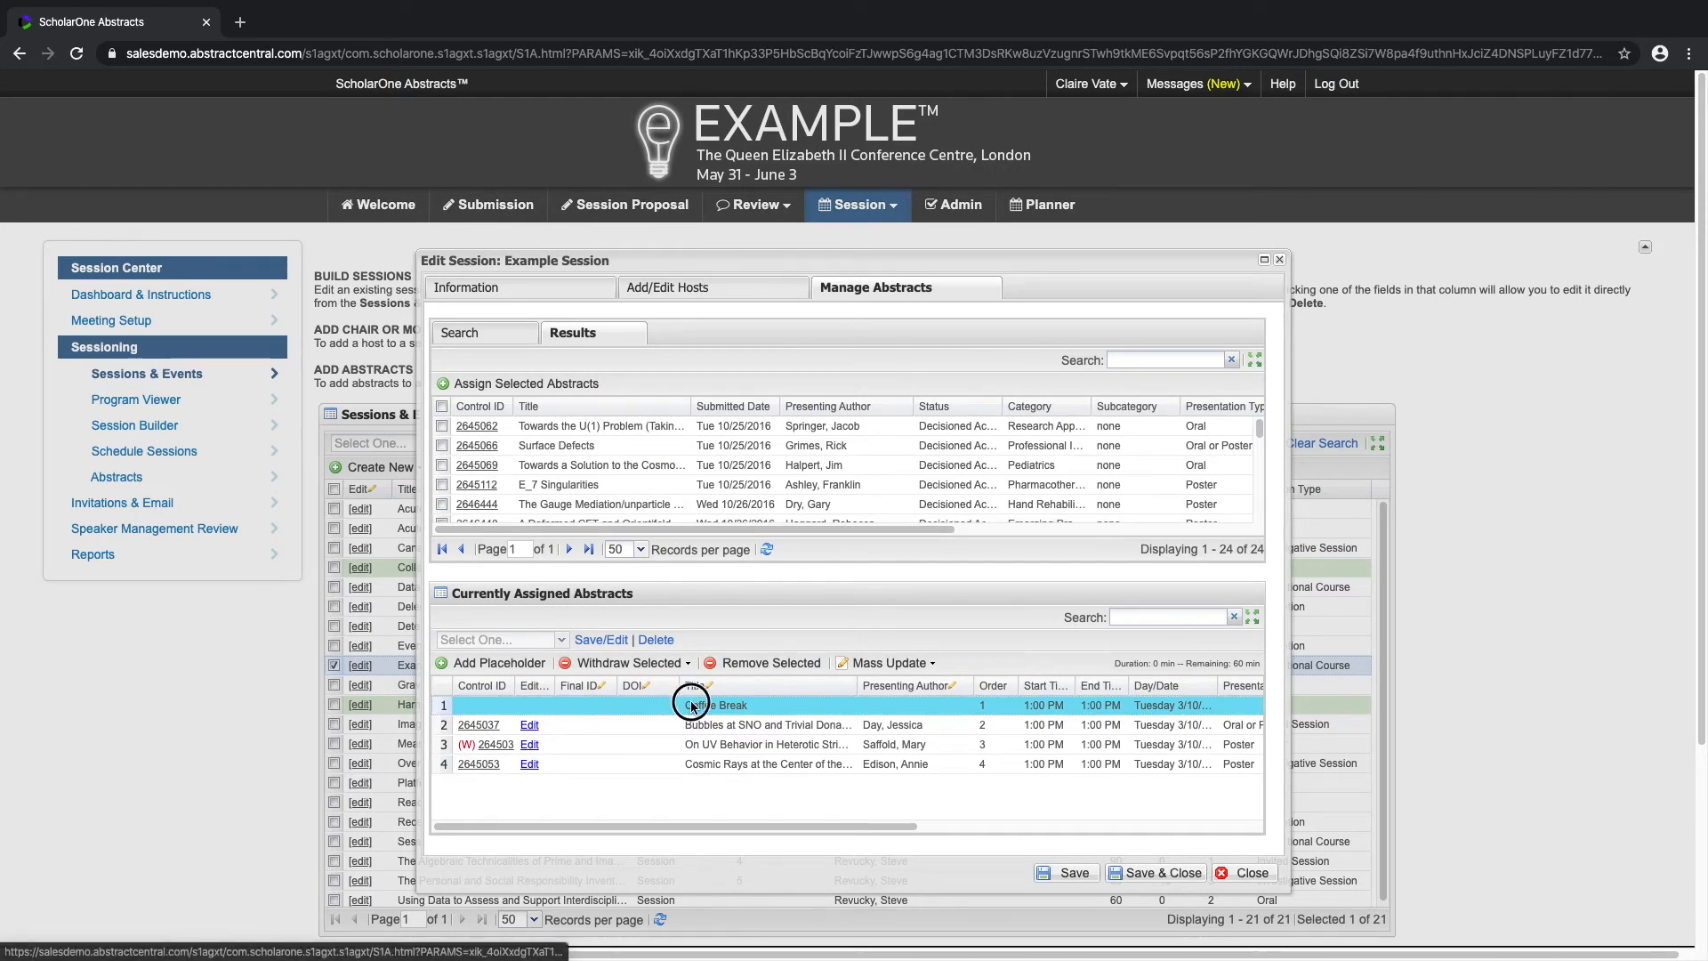
{"action": "left_click_drag", "start_coordinate": [692, 705], "coordinate": [690, 754]}
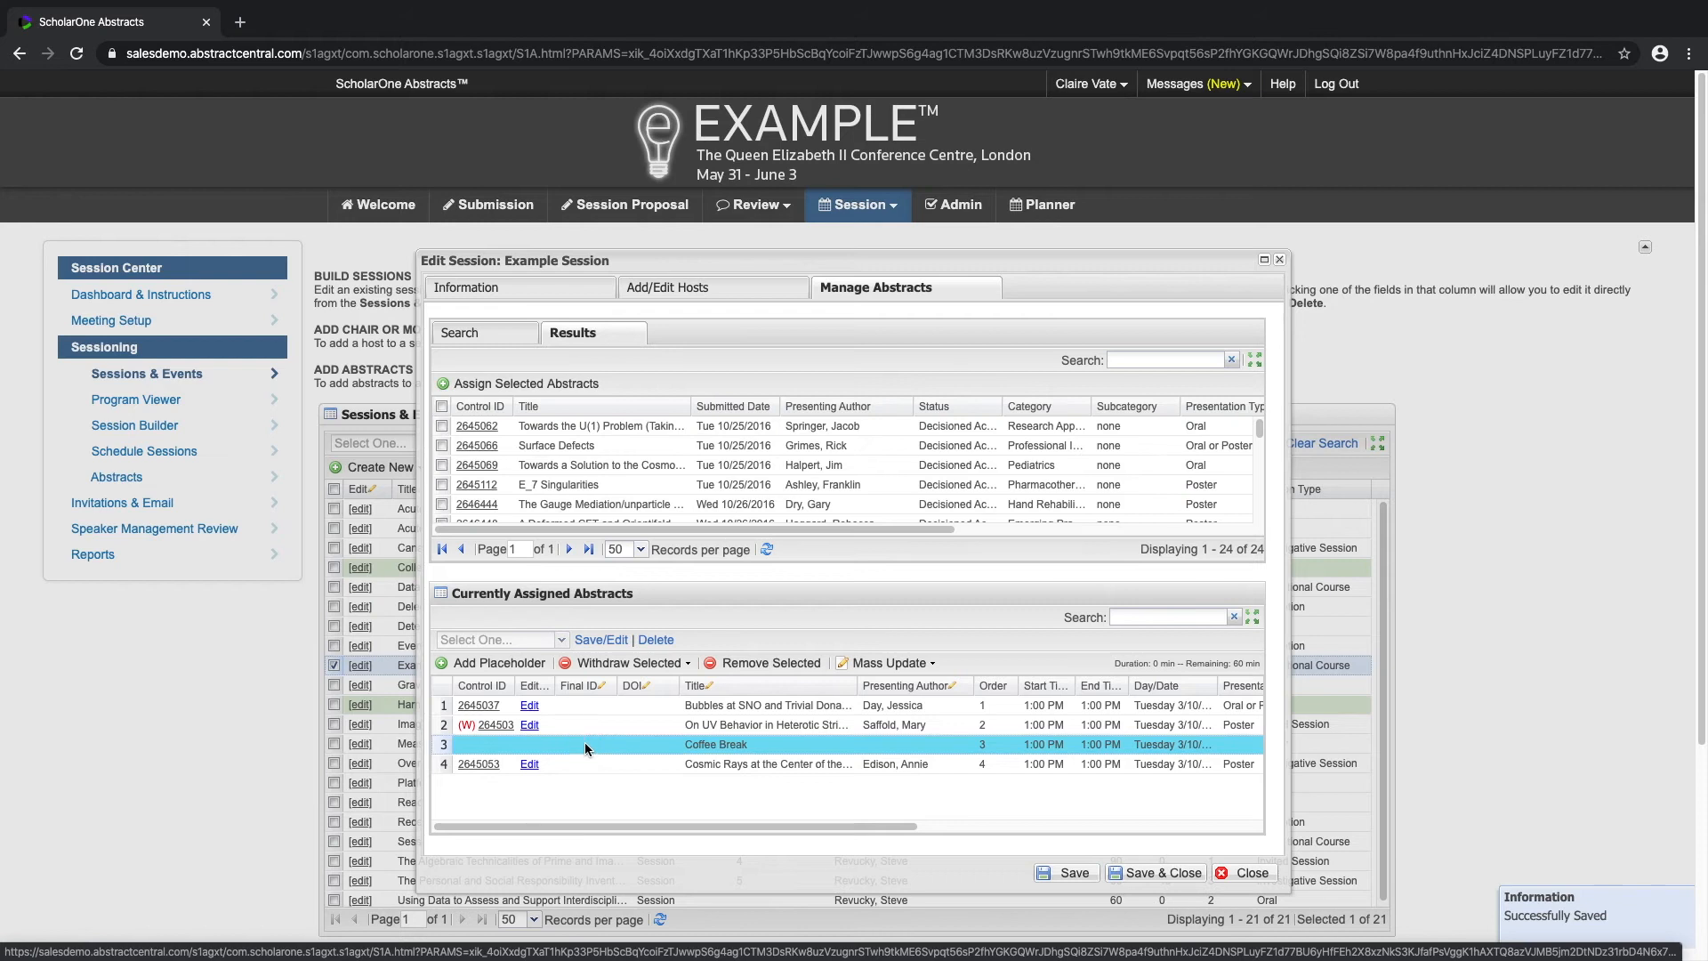
{"action": "left_click", "coordinate": [585, 747]}
{"action": "type", "text": "03"}
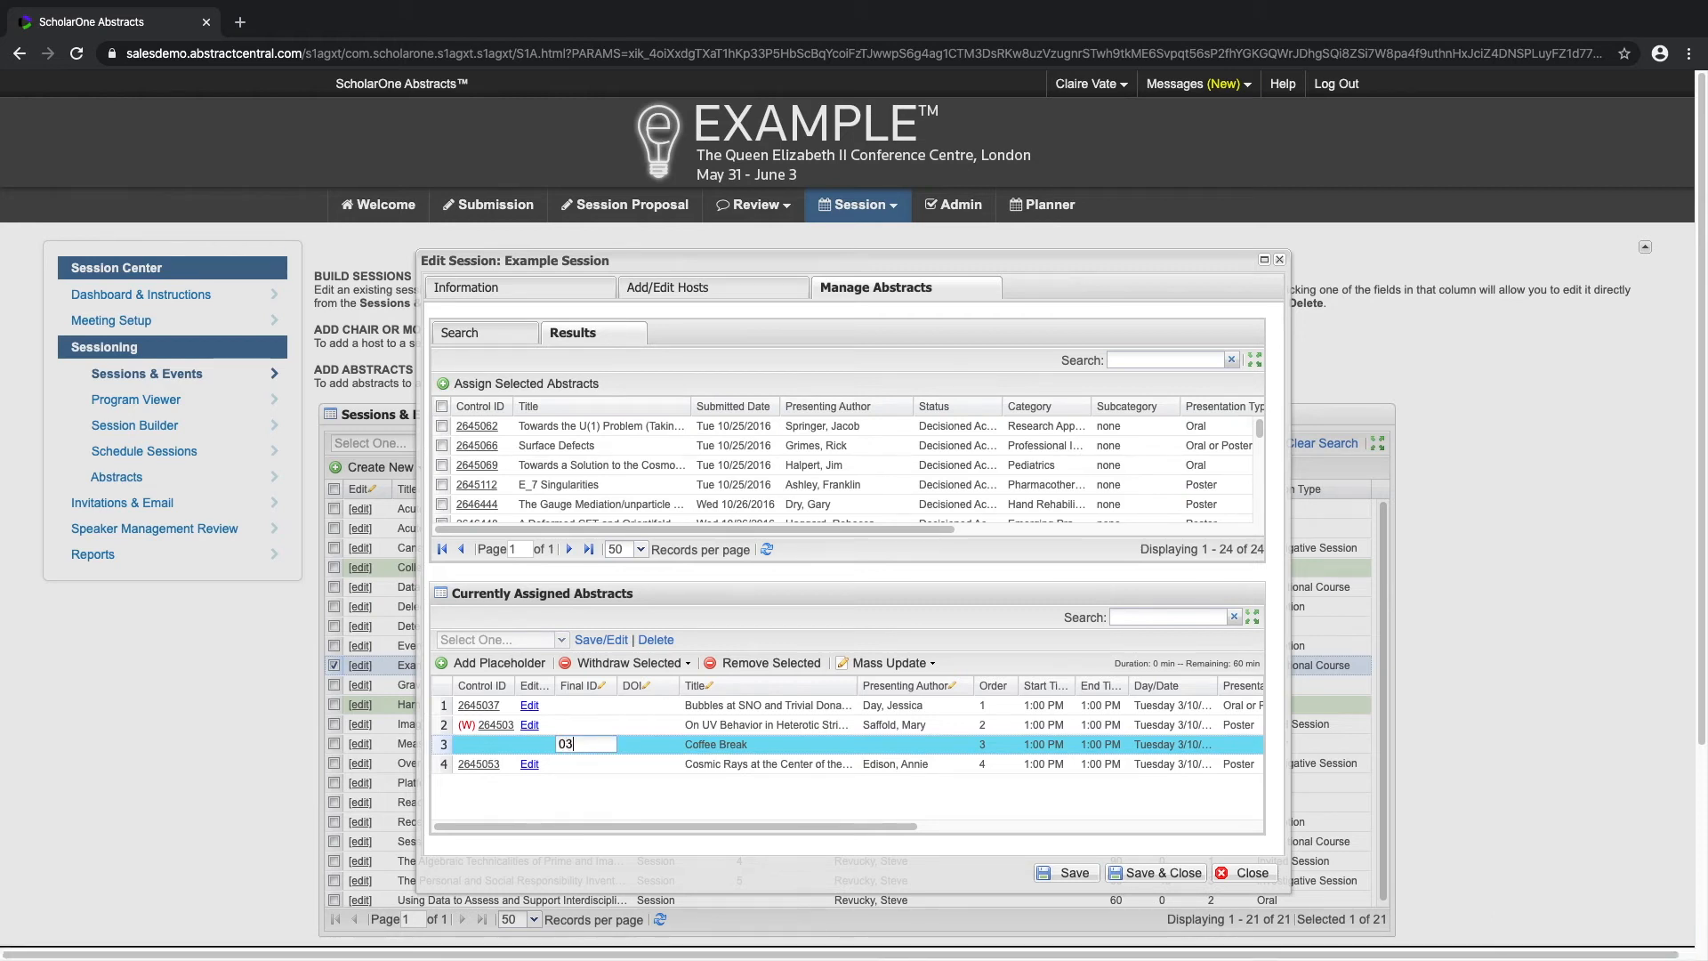
{"action": "key", "text": "Return"}
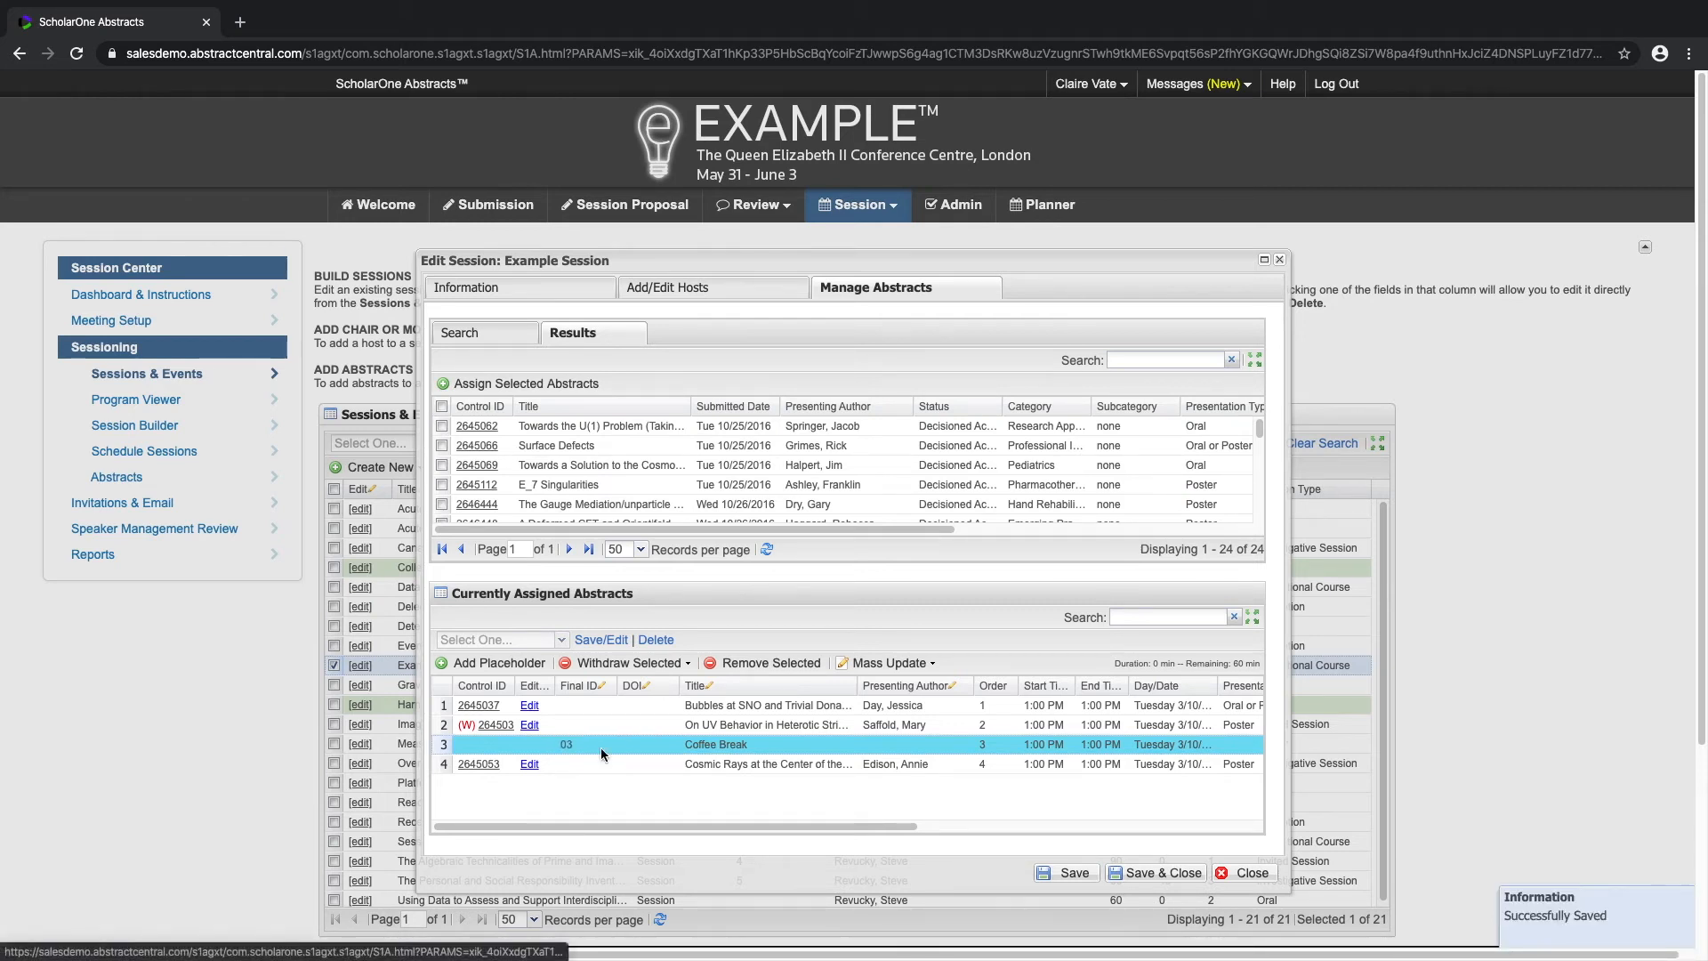
Step: Set the Coffee Break placeholder's duration to 10 minutes
{"action": "left_click_drag", "start_coordinate": [747, 825], "coordinate": [977, 830]}
{"action": "left_click", "coordinate": [958, 745]}
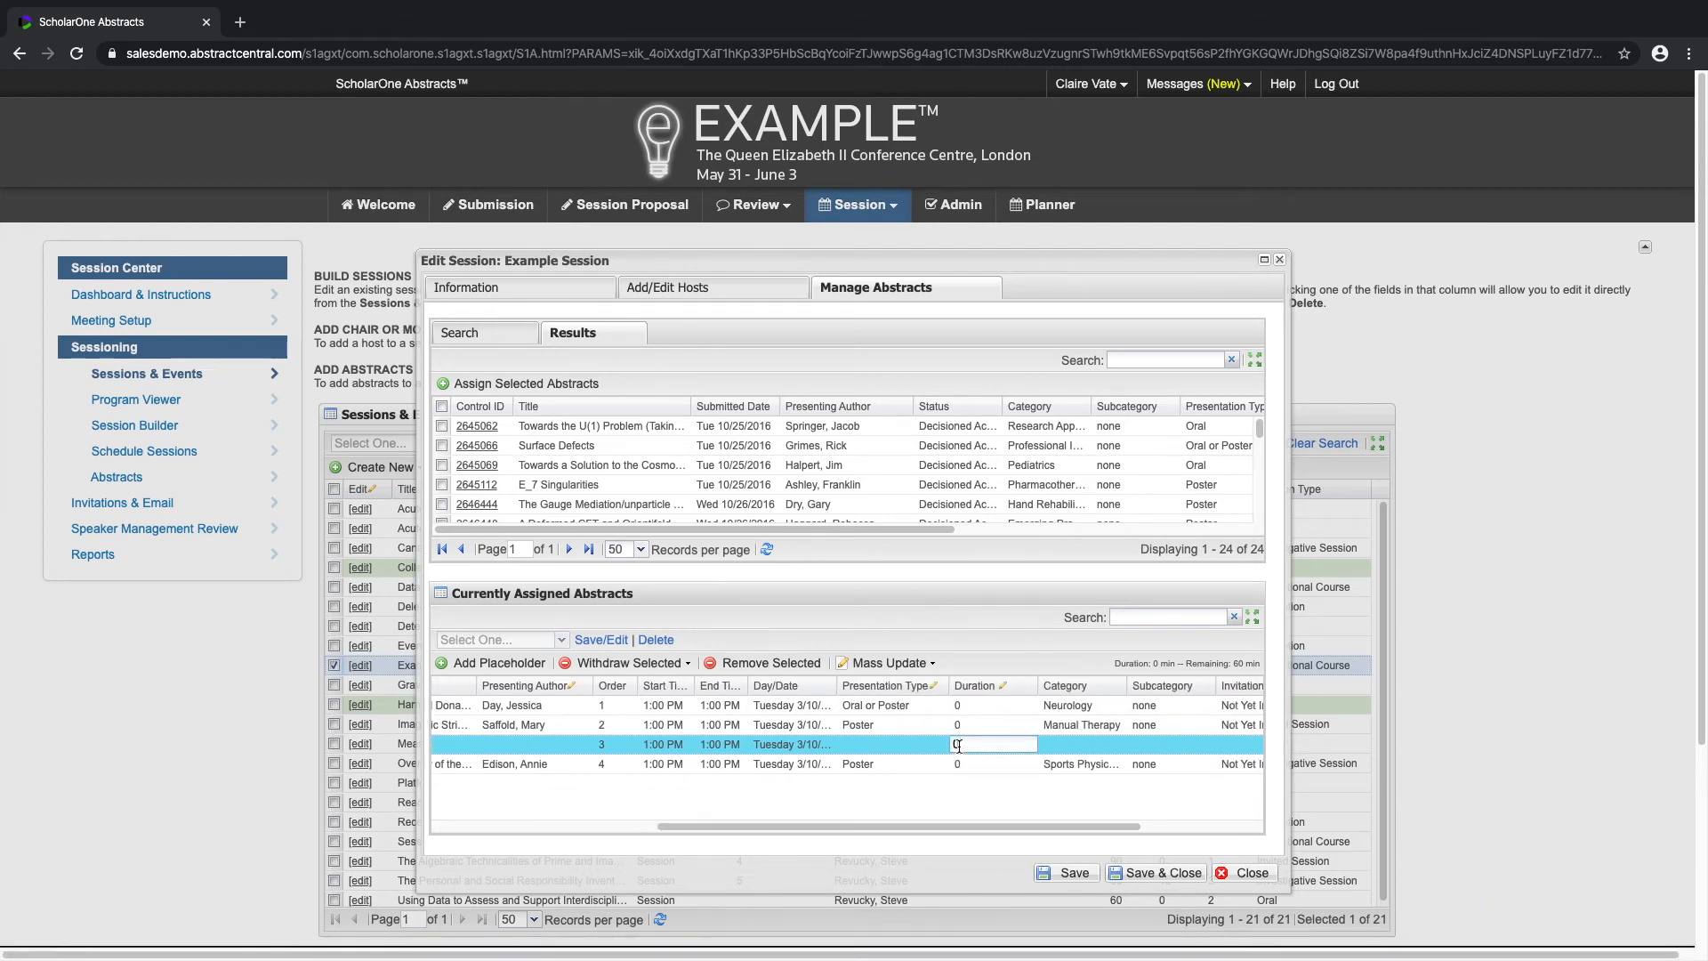
{"action": "key", "text": "BackSpace"}
{"action": "type", "text": "10"}
{"action": "key", "text": "Return"}
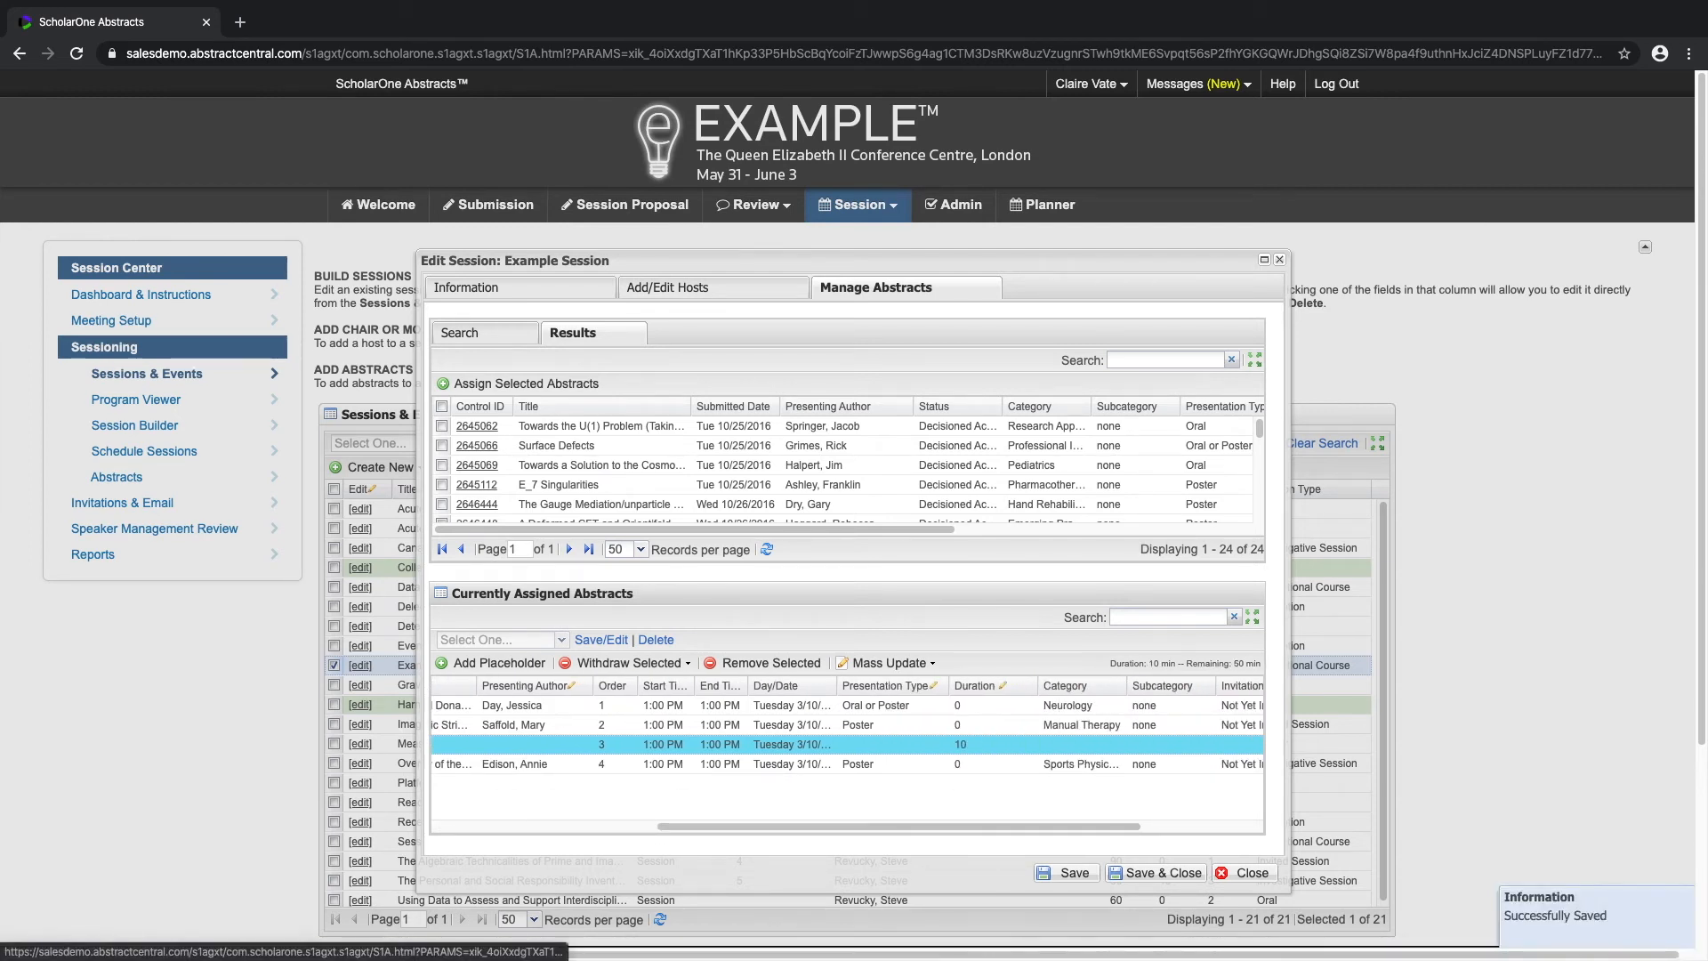
Step: Mass-assign a duration of 12 minutes to all four entries in the assigned abstracts list
{"action": "left_click_drag", "start_coordinate": [964, 826], "coordinate": [662, 814]}
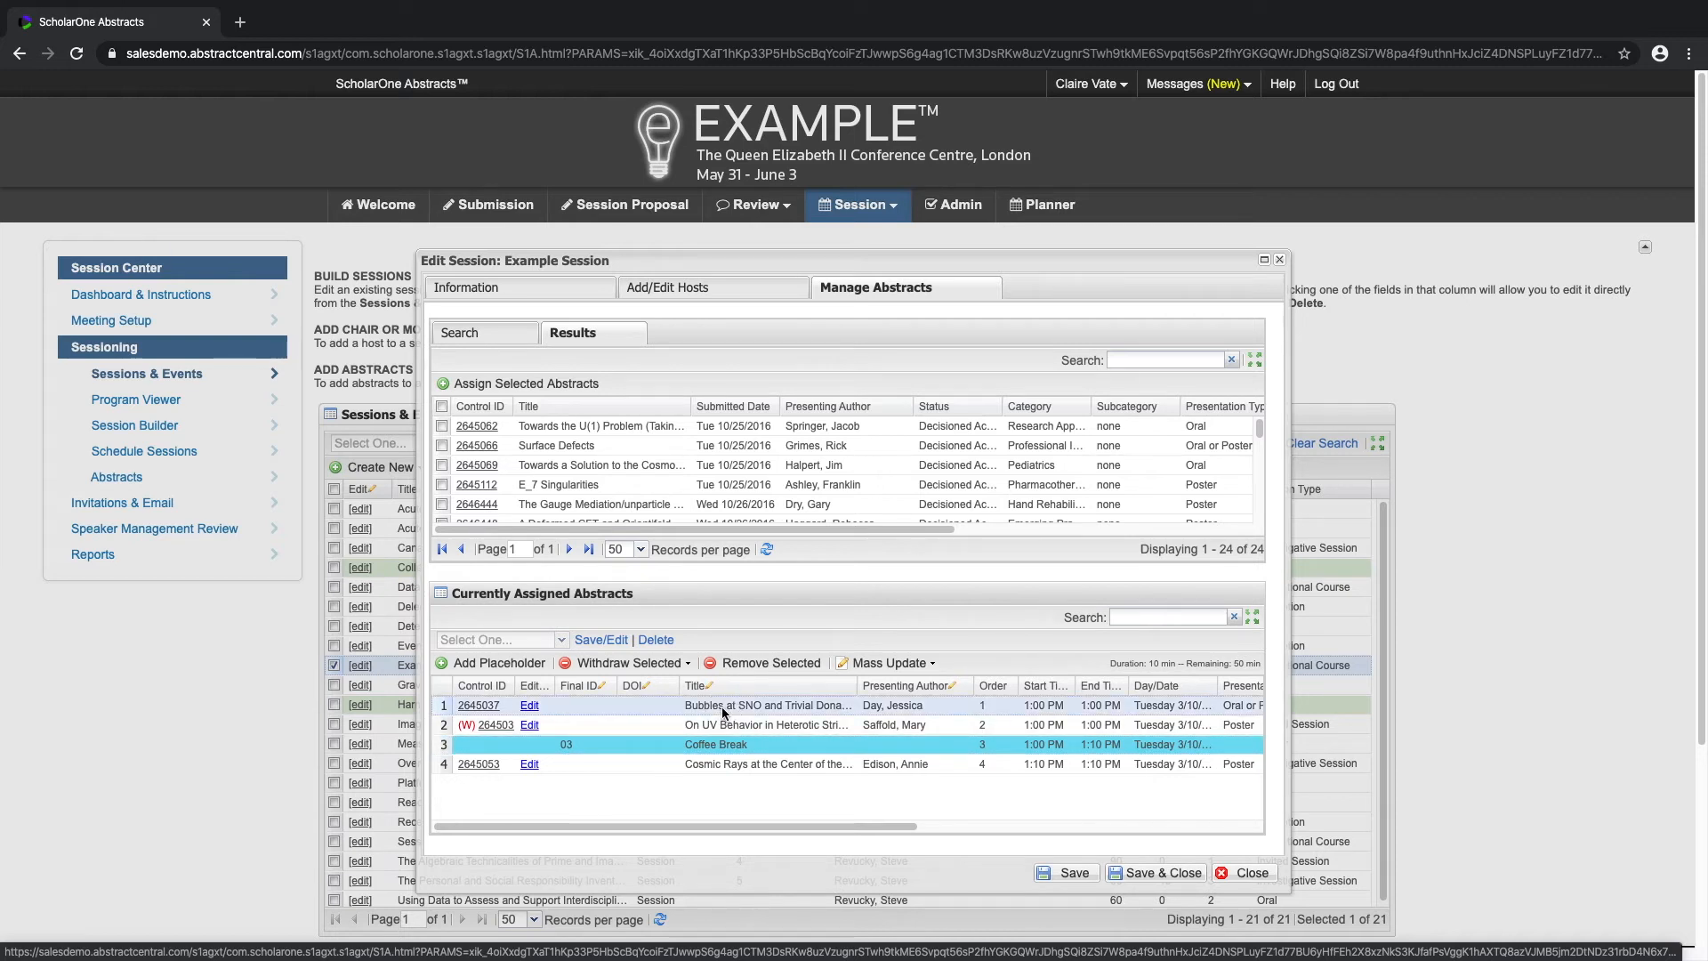
{"action": "left_click", "coordinate": [727, 765], "text": "shift"}
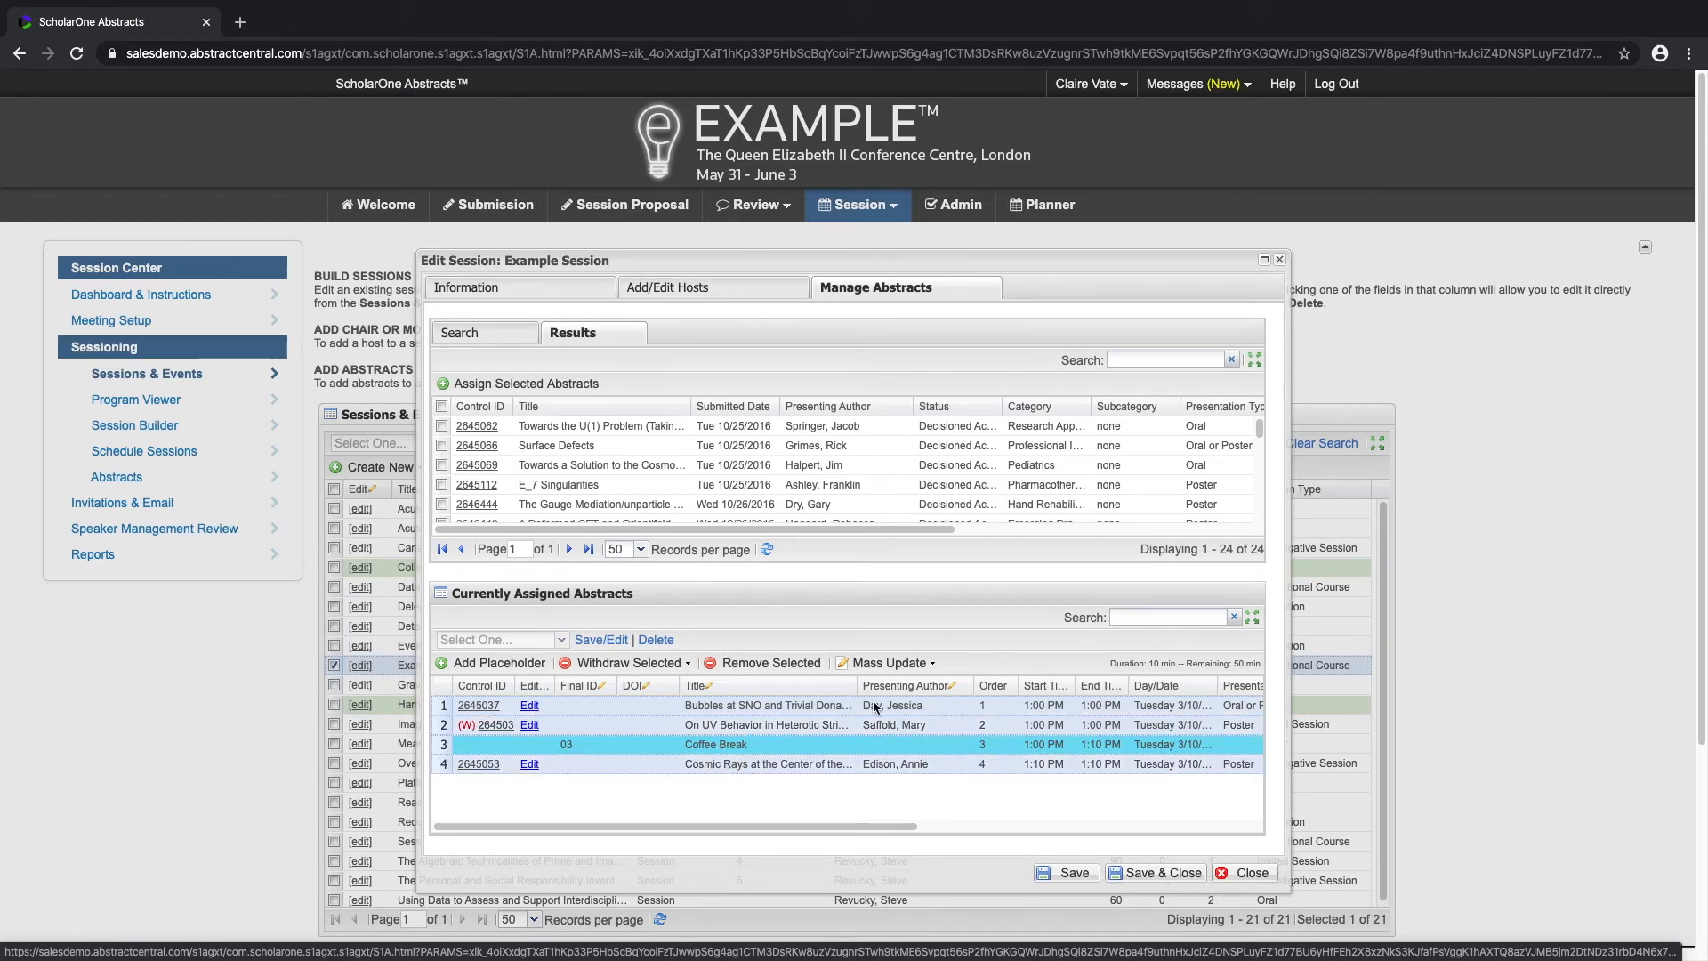
{"action": "left_click", "coordinate": [932, 665]}
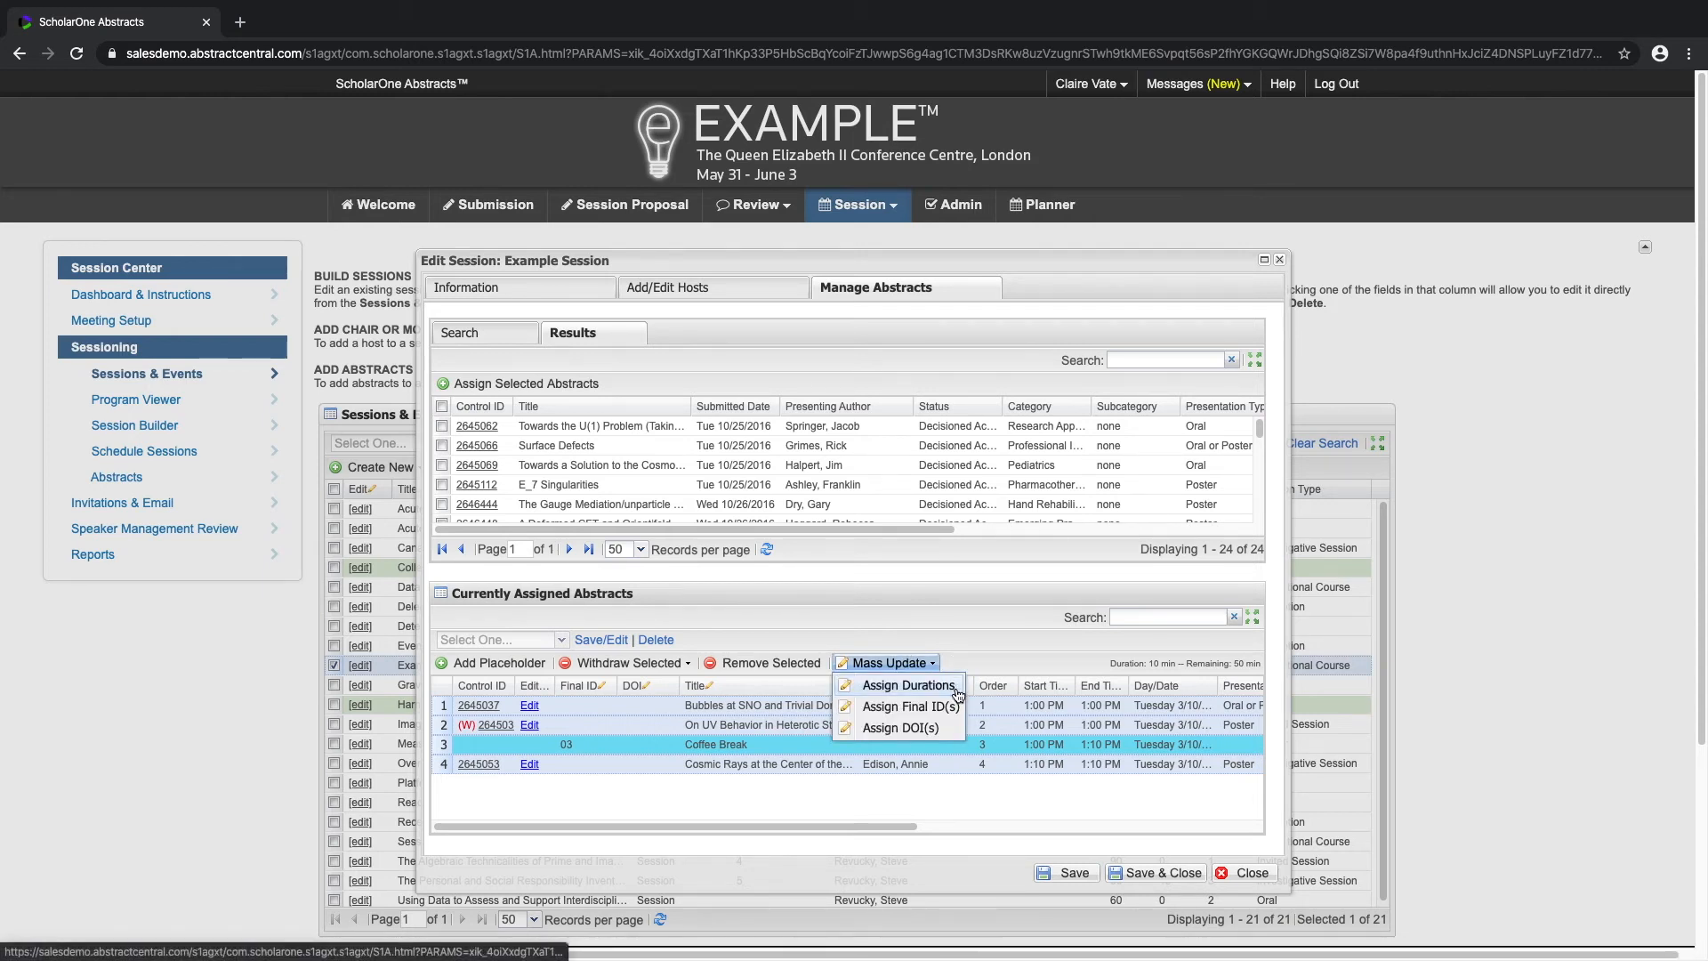
{"action": "left_click", "coordinate": [909, 685]}
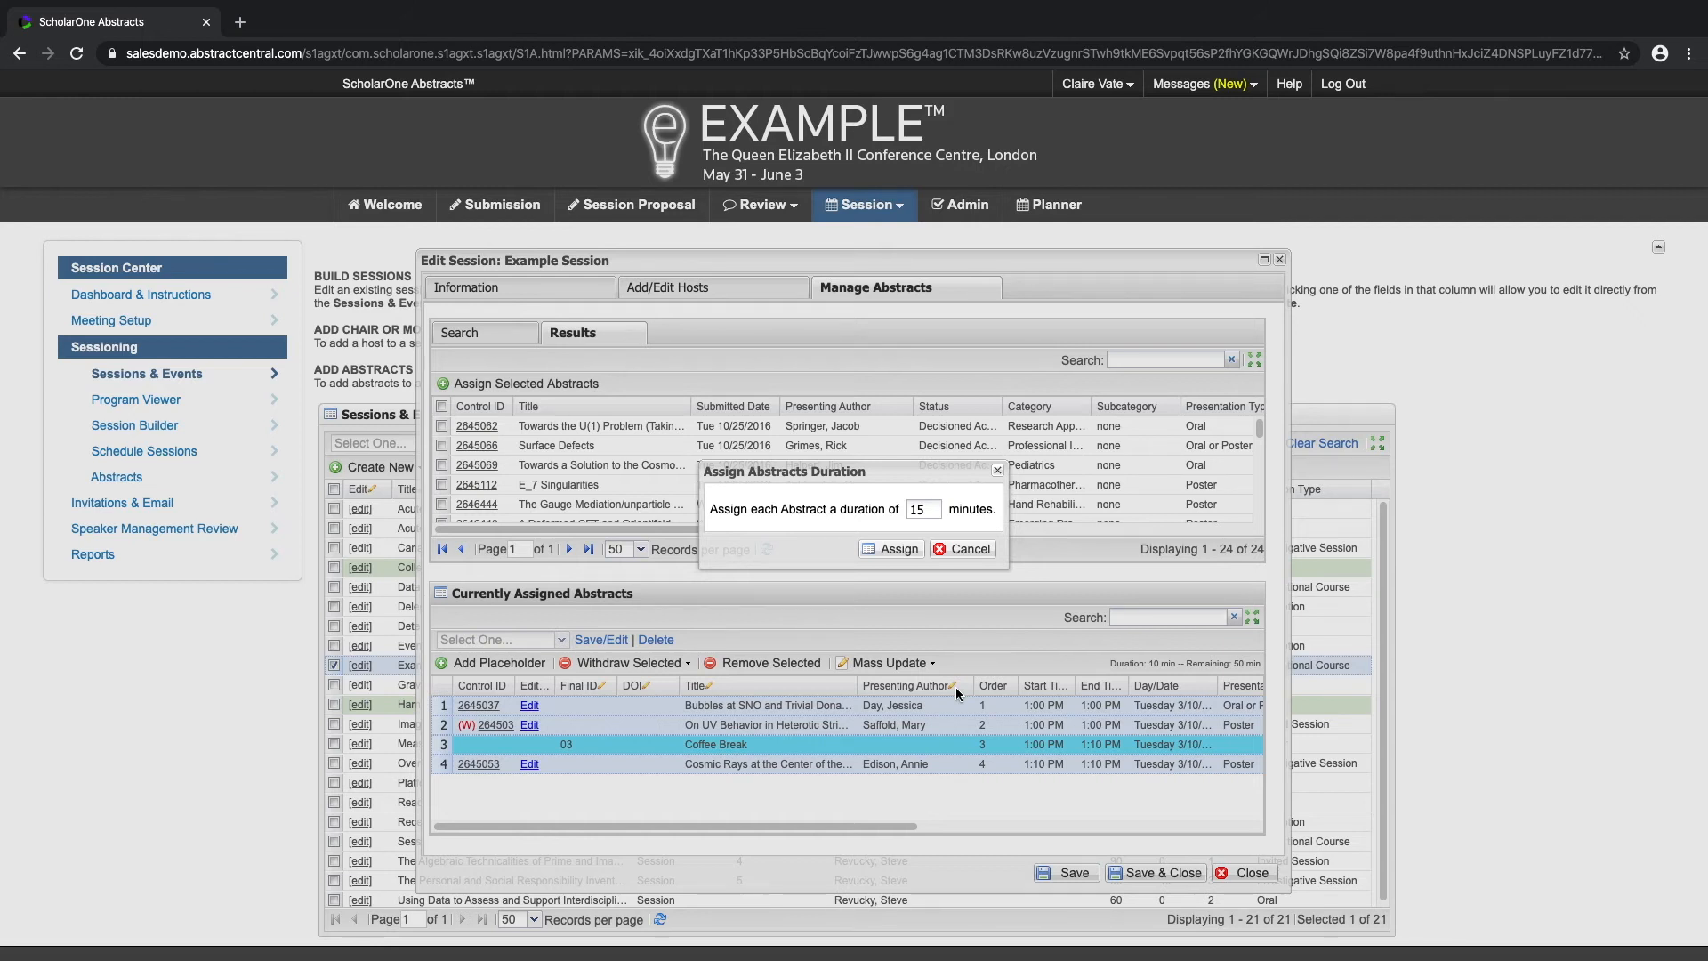
{"action": "left_click_drag", "start_coordinate": [930, 514], "coordinate": [908, 512]}
{"action": "type", "text": "12"}
{"action": "left_click", "coordinate": [911, 553]}
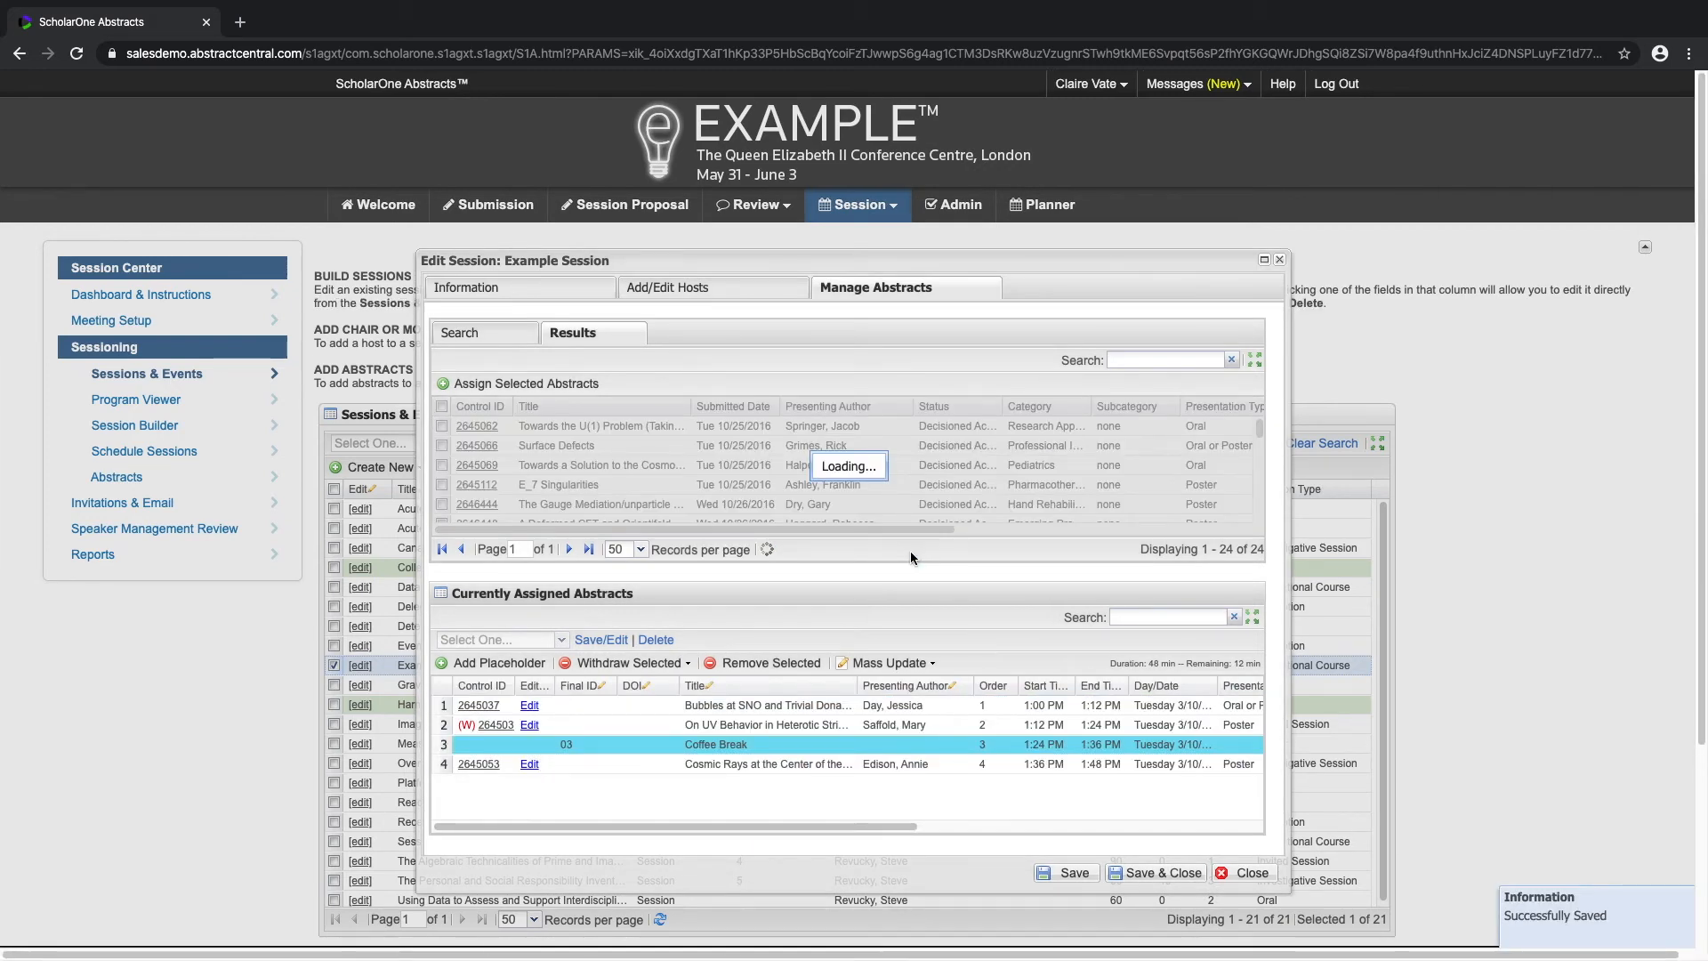
Step: Mass-assign Final IDs to all four assigned entries using Format 1, starting at 1, including placeholders and overwriting existing Final IDs
{"action": "left_click_drag", "start_coordinate": [888, 826], "coordinate": [1129, 826]}
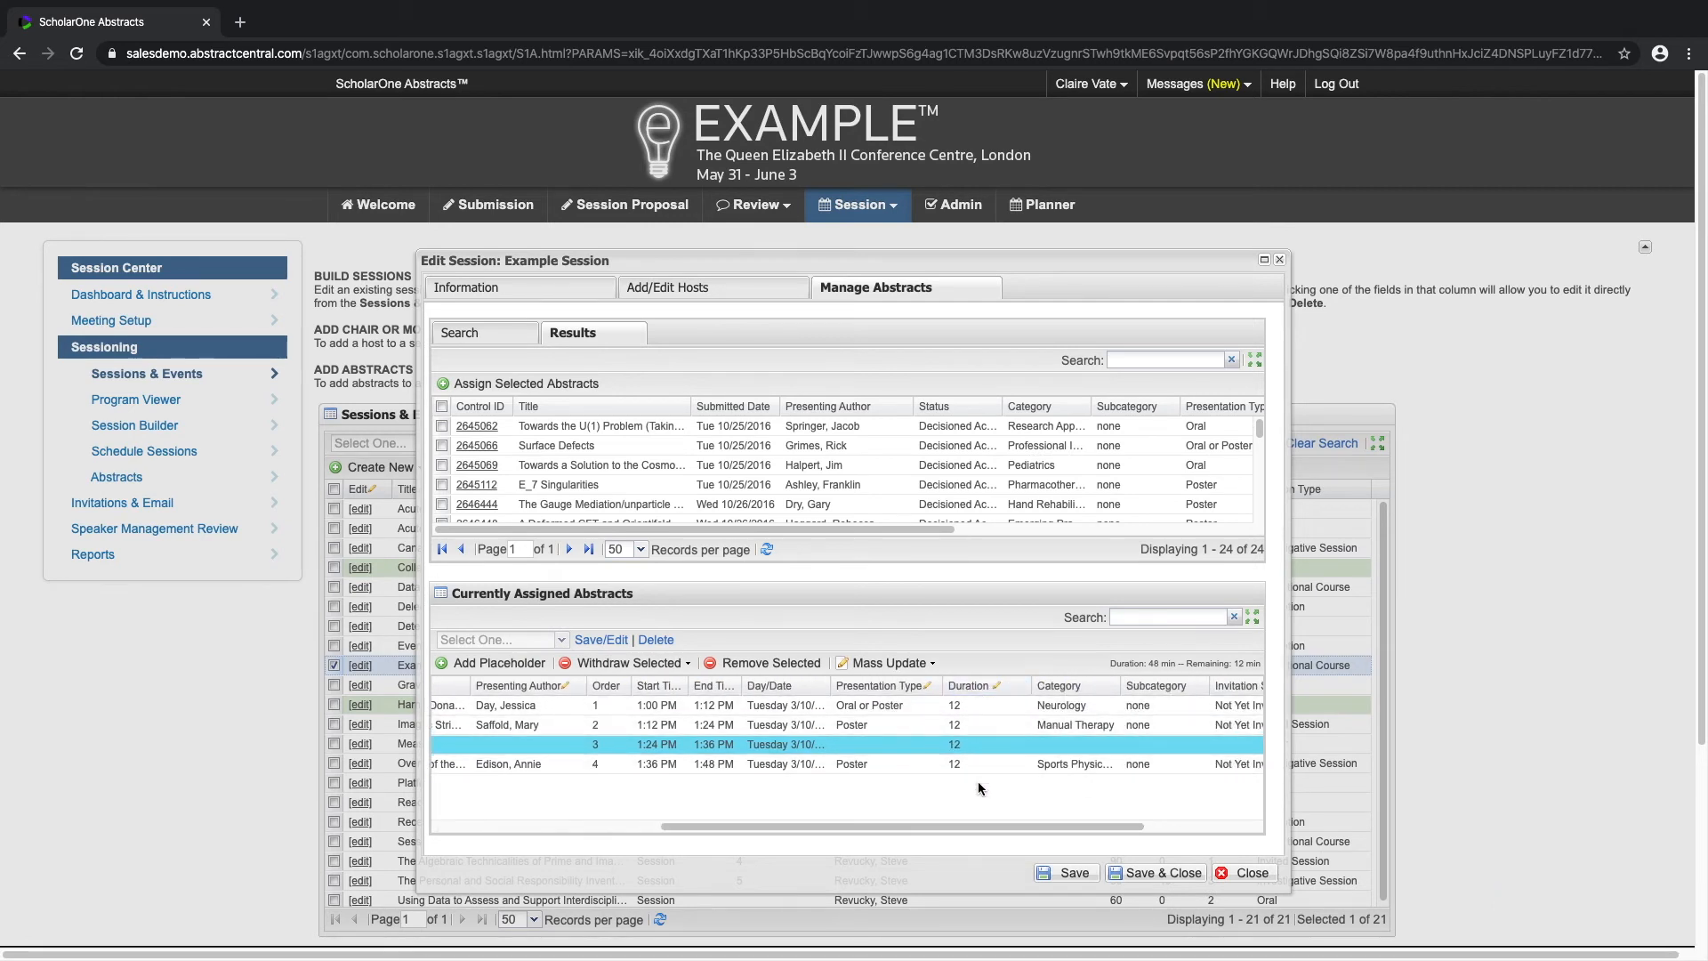
{"action": "left_click_drag", "start_coordinate": [978, 826], "coordinate": [751, 826]}
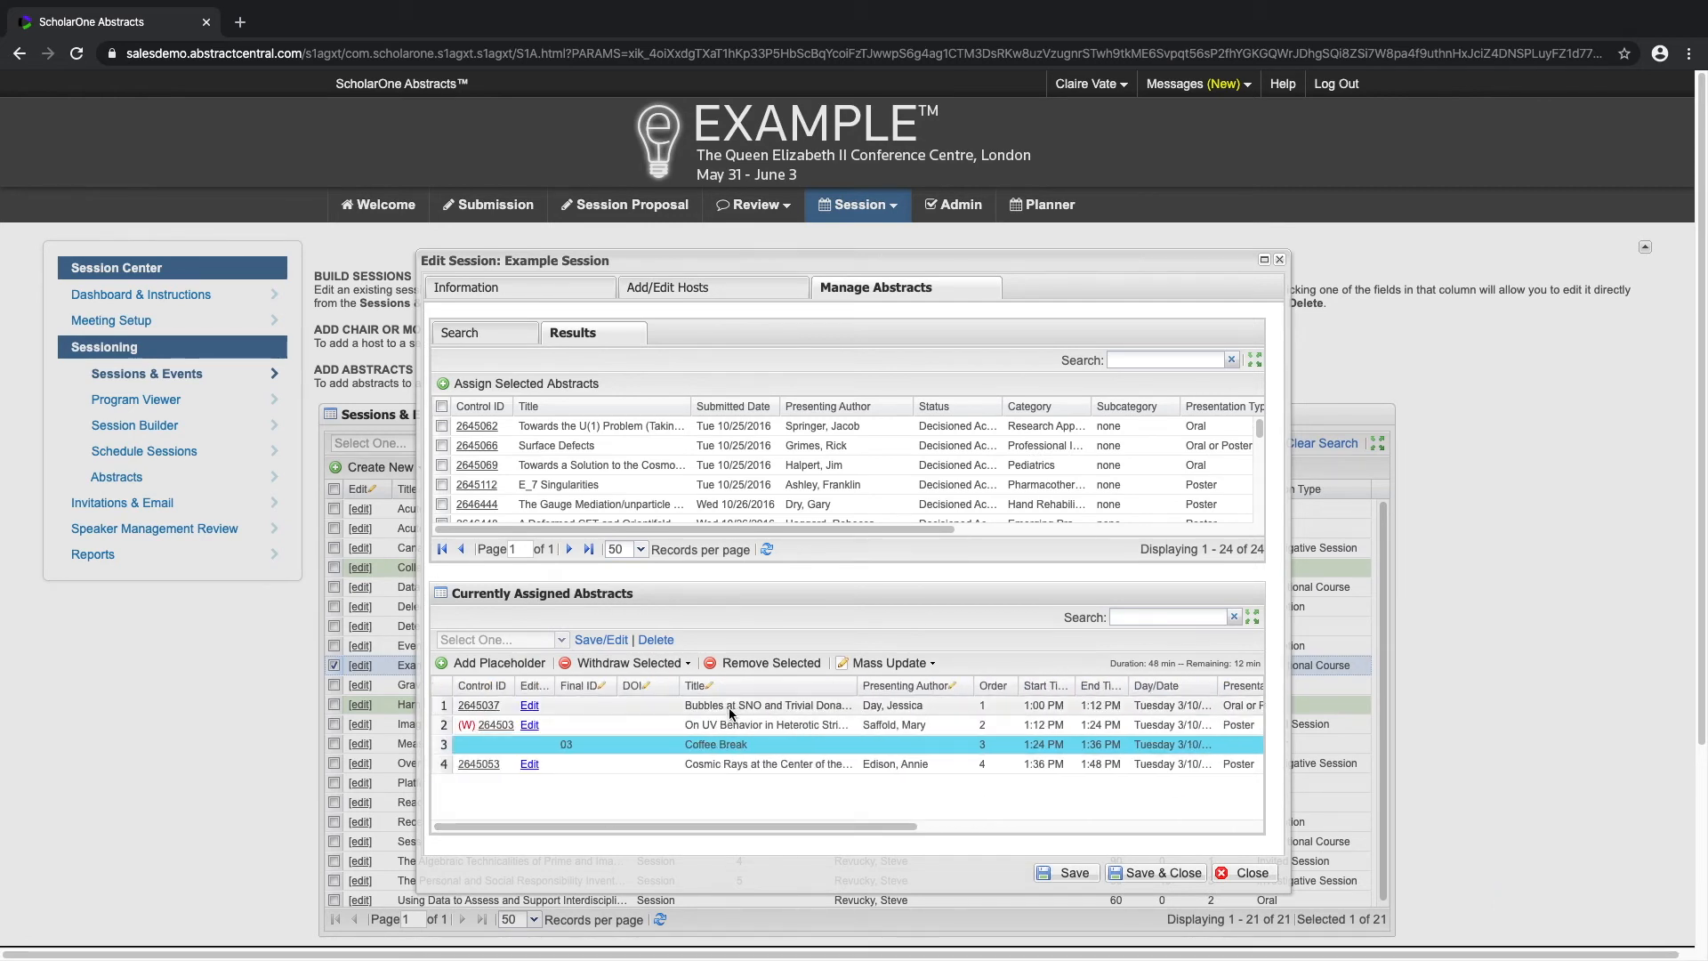
{"action": "left_click", "coordinate": [736, 760], "text": "shift"}
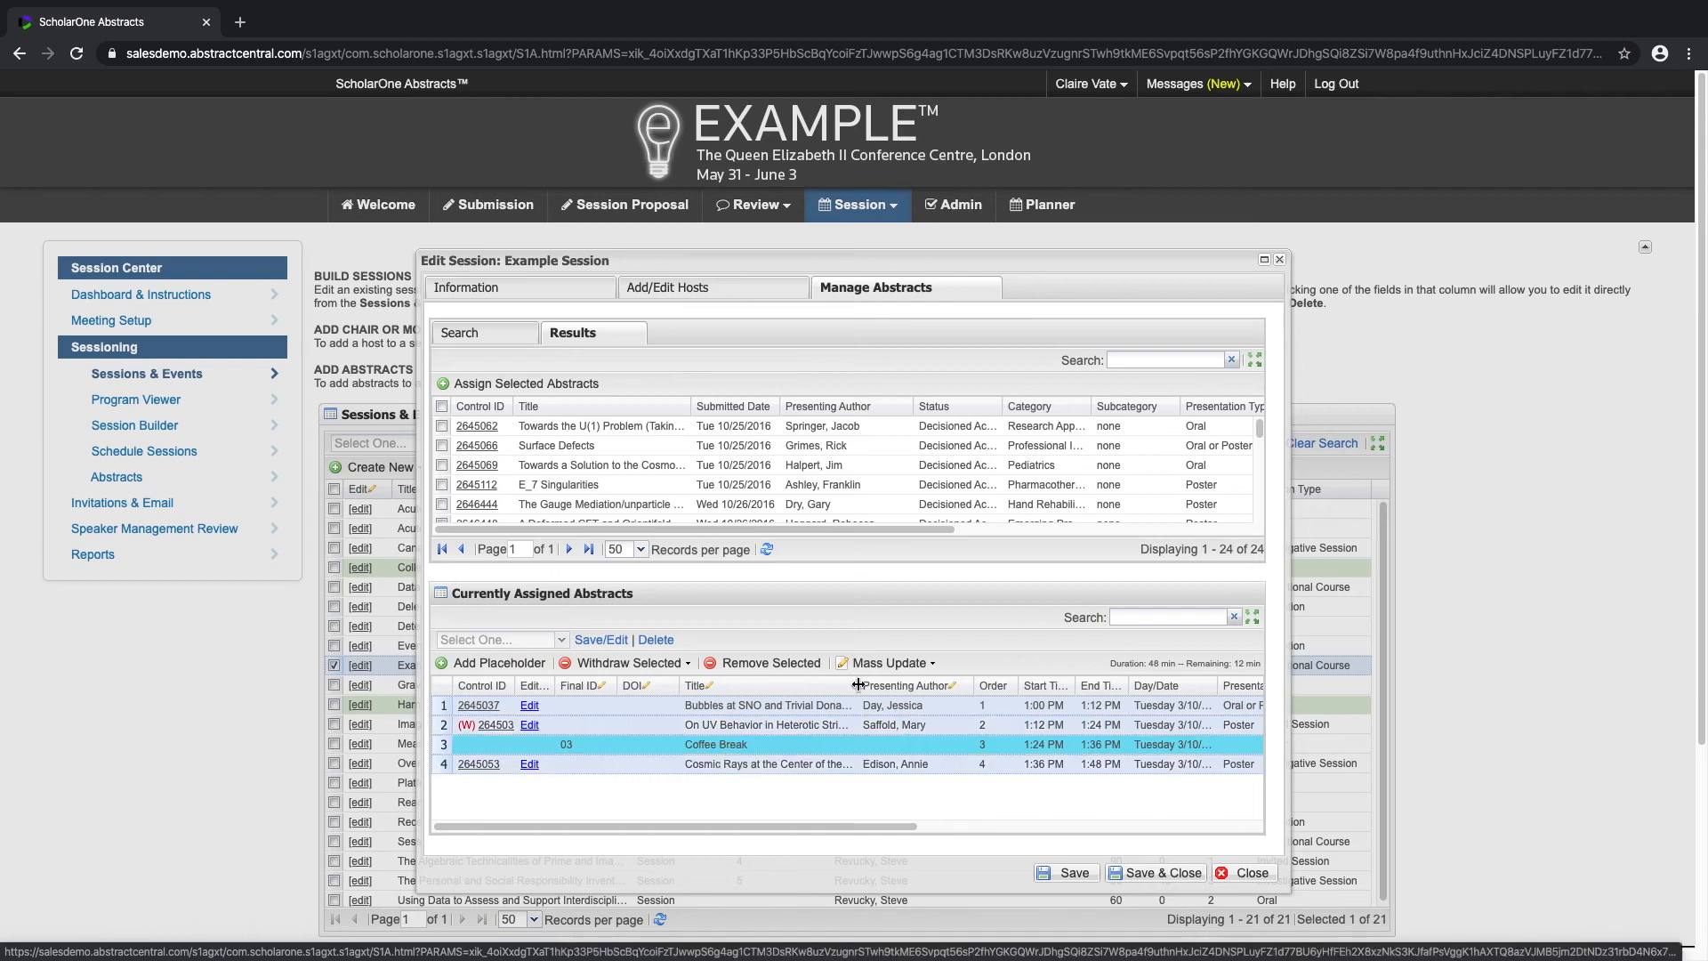
{"action": "left_click", "coordinate": [928, 668]}
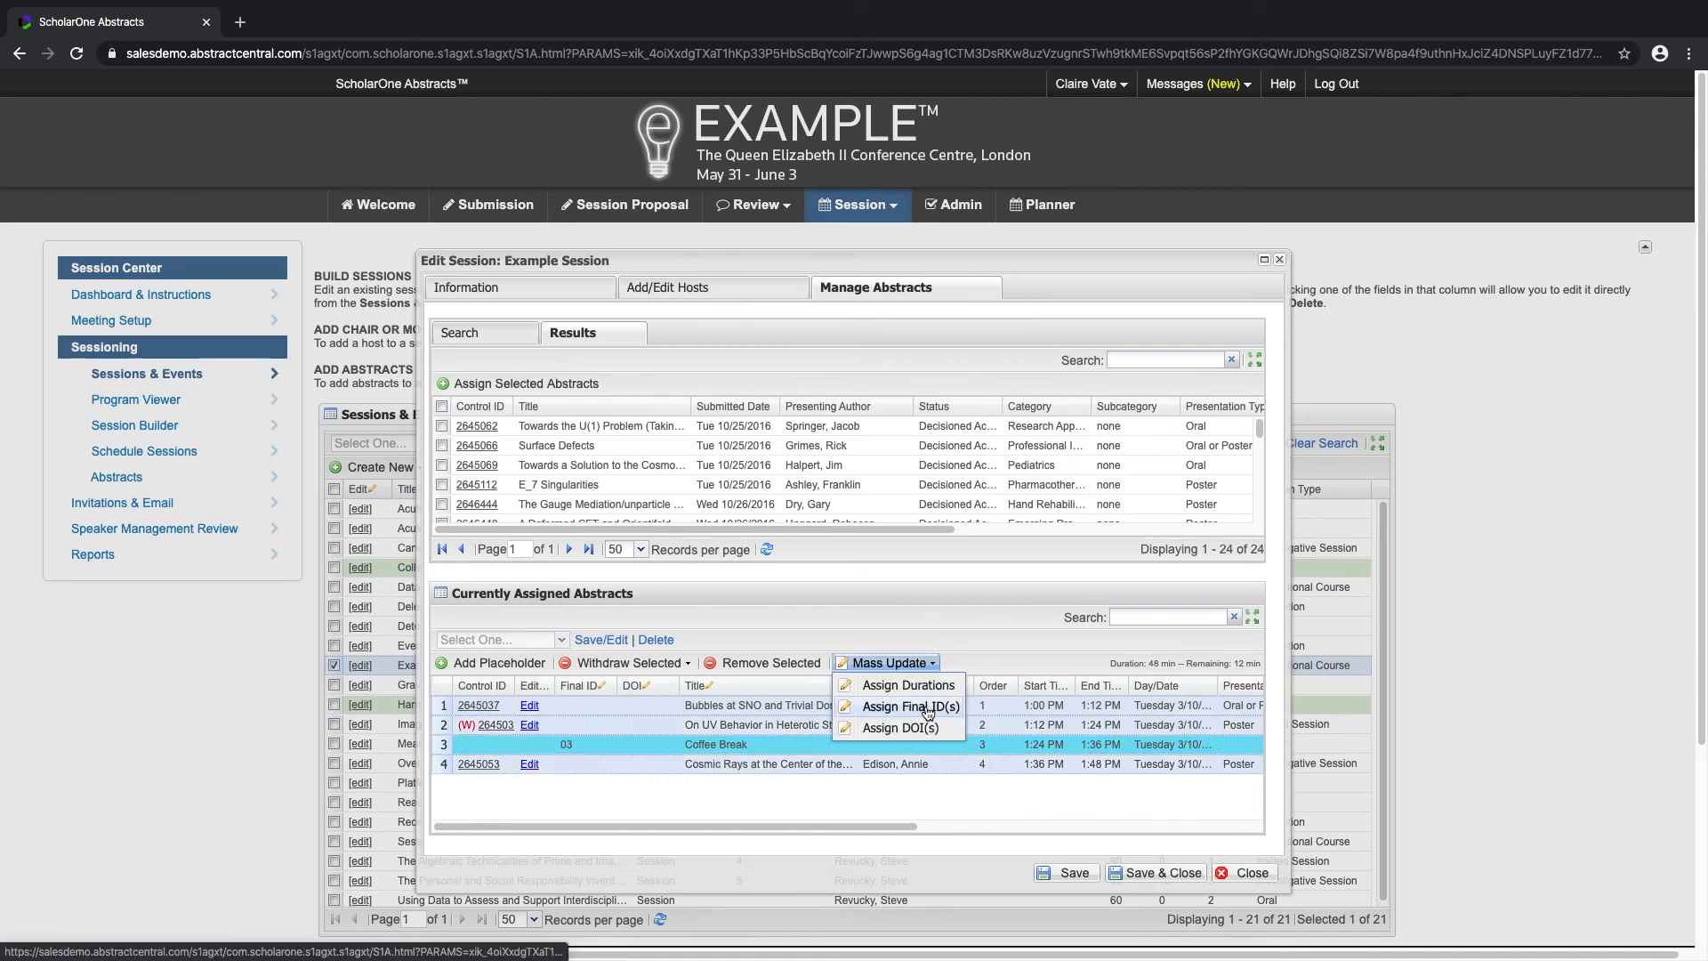
{"action": "left_click", "coordinate": [926, 709]}
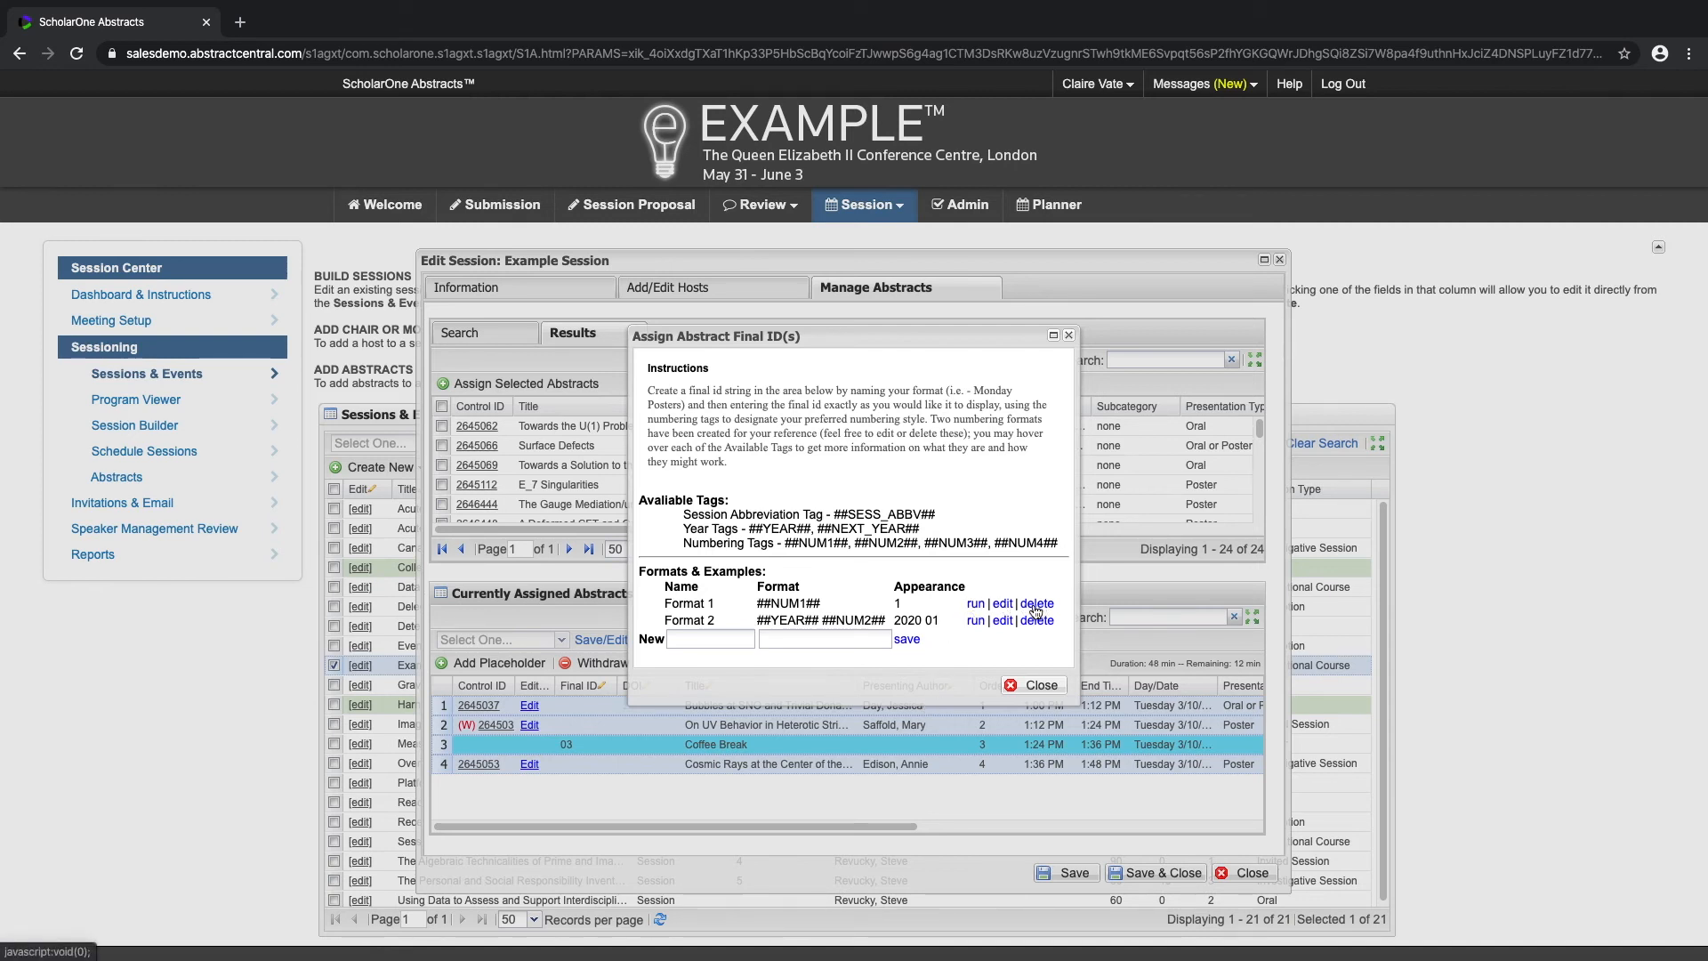
{"action": "left_click", "coordinate": [974, 607]}
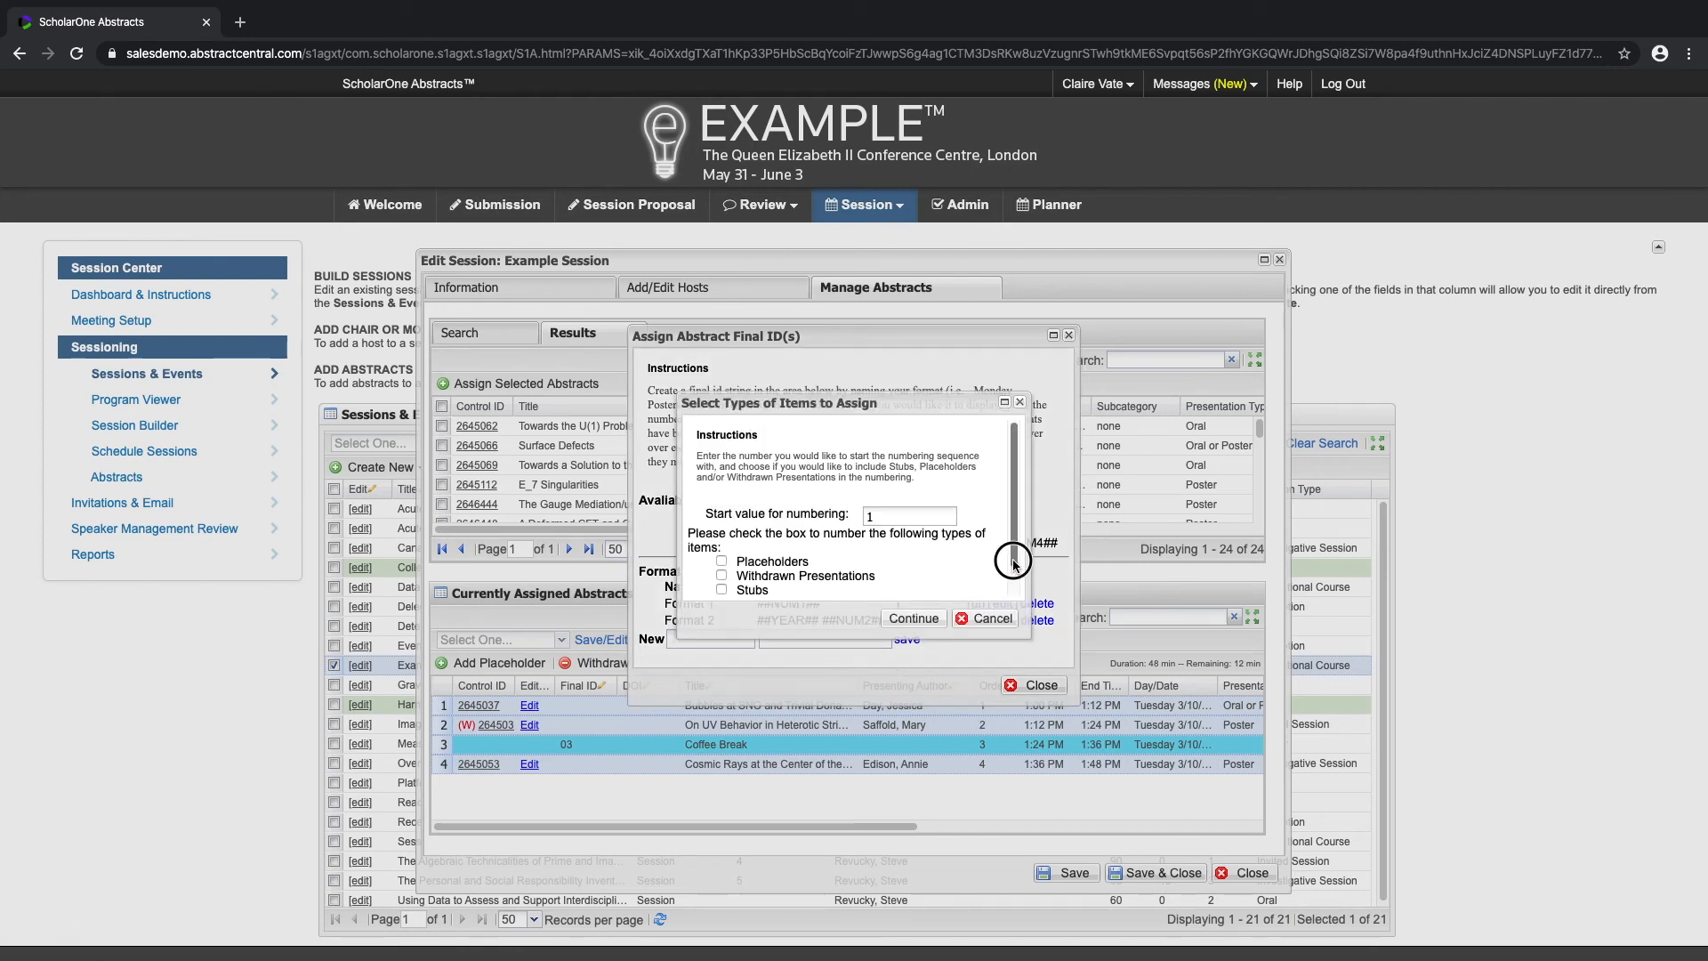
{"action": "left_click_drag", "start_coordinate": [1014, 563], "coordinate": [1011, 580]}
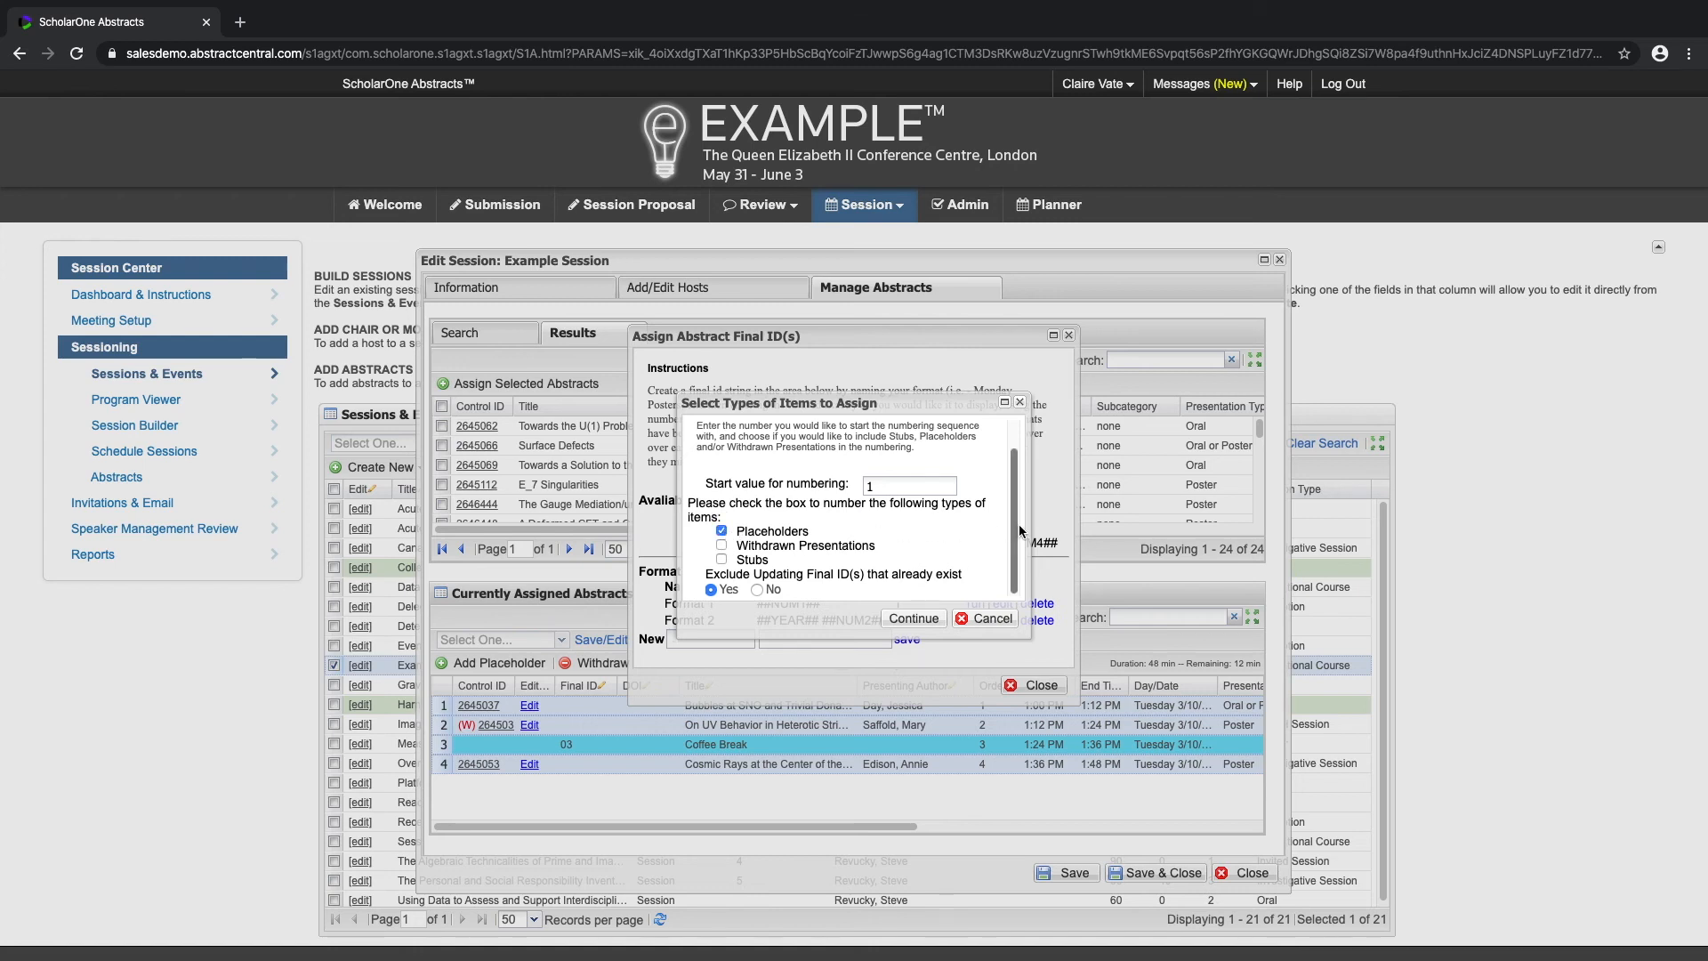
{"action": "left_click", "coordinate": [757, 590]}
{"action": "left_click", "coordinate": [934, 618]}
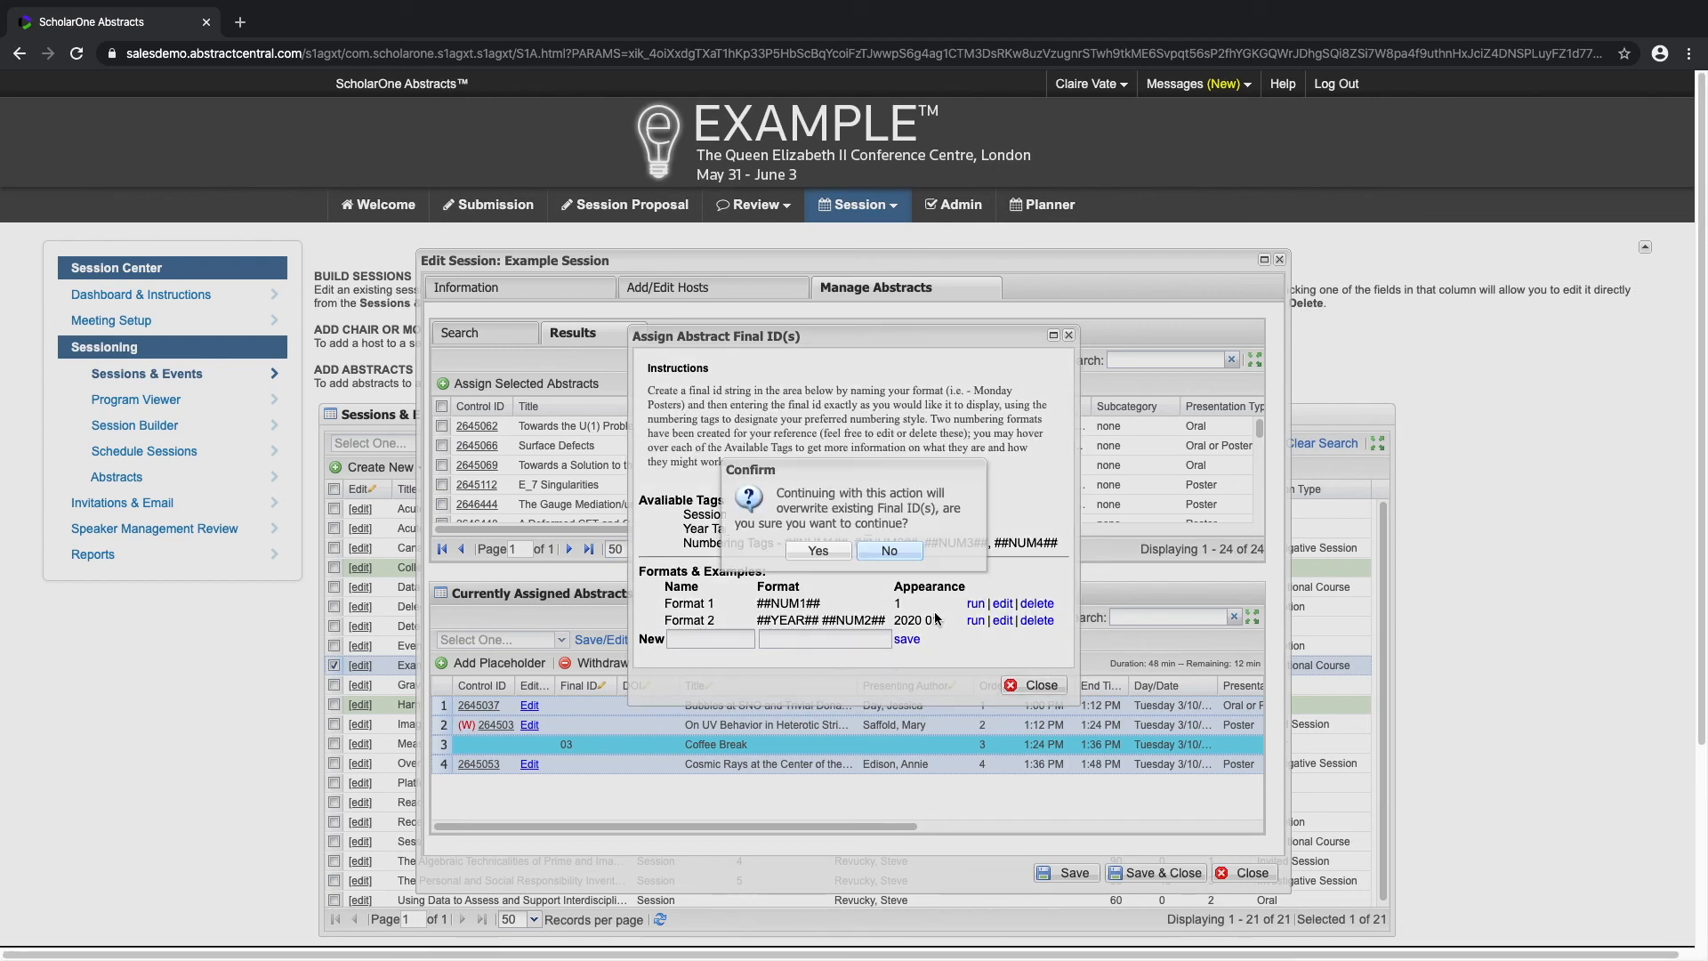
{"action": "left_click", "coordinate": [818, 552]}
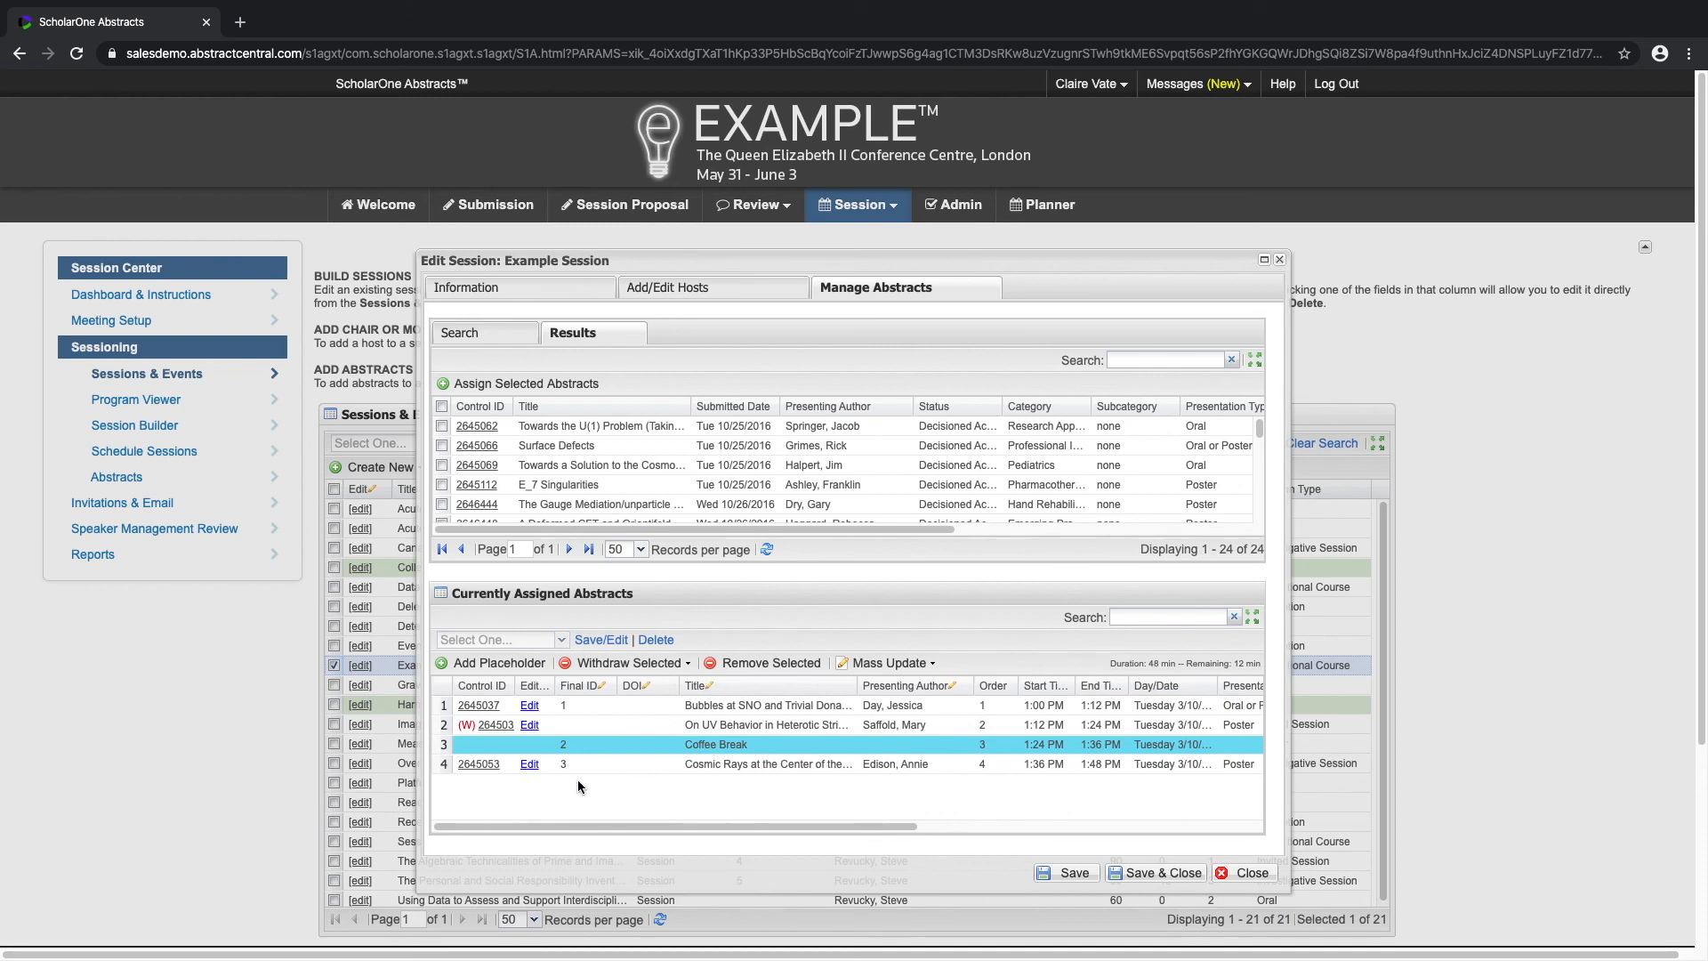
Step: Mass-assign DOIs to all four assigned entries using Format 2, starting at 1, including placeholders and without excluding existing DOIs
{"action": "left_click", "coordinate": [708, 709]}
{"action": "left_click", "coordinate": [721, 762], "text": "shift"}
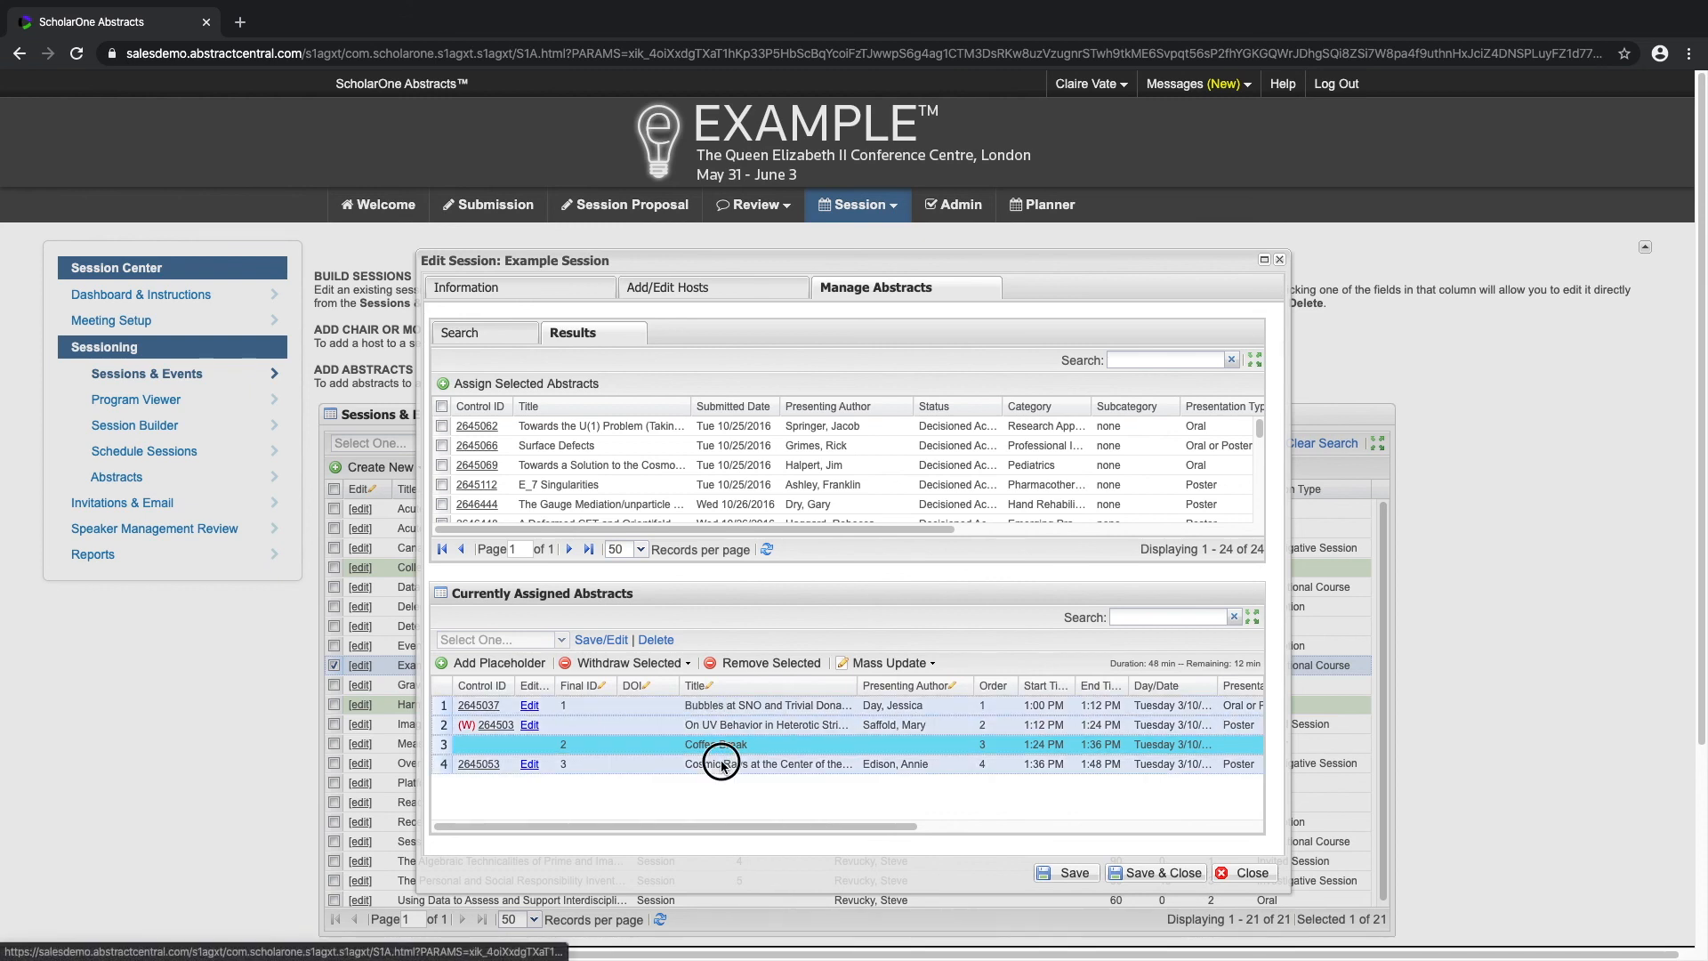
{"action": "left_click", "coordinate": [930, 665]}
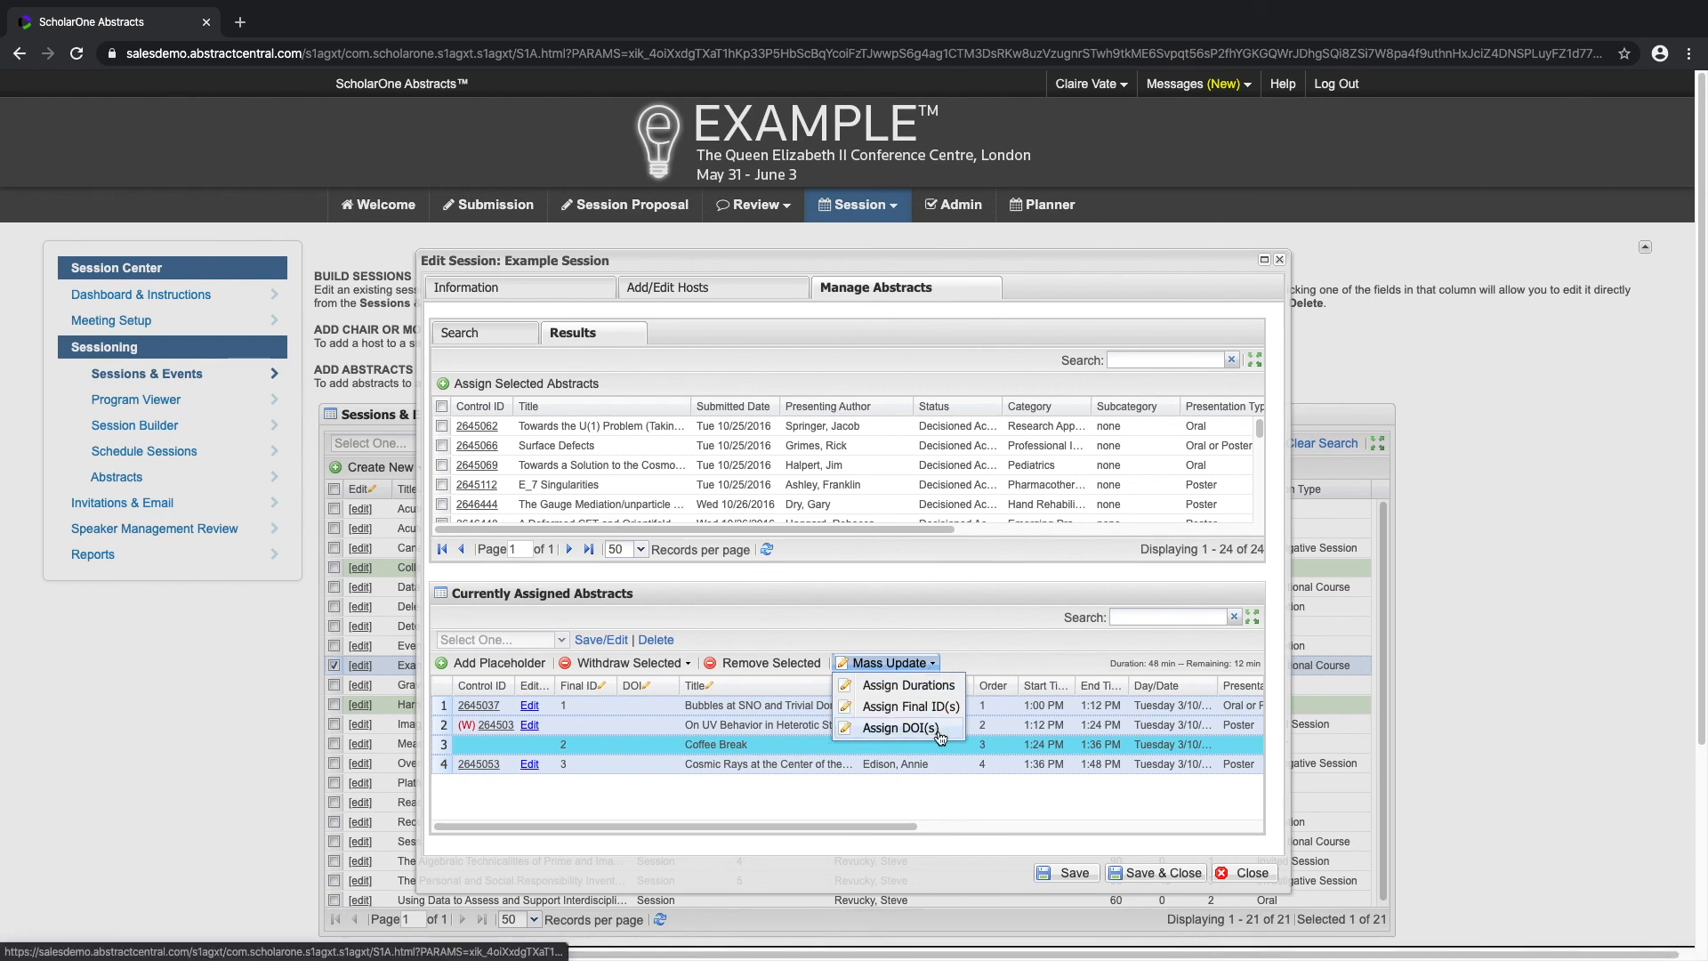
{"action": "left_click", "coordinate": [900, 727]}
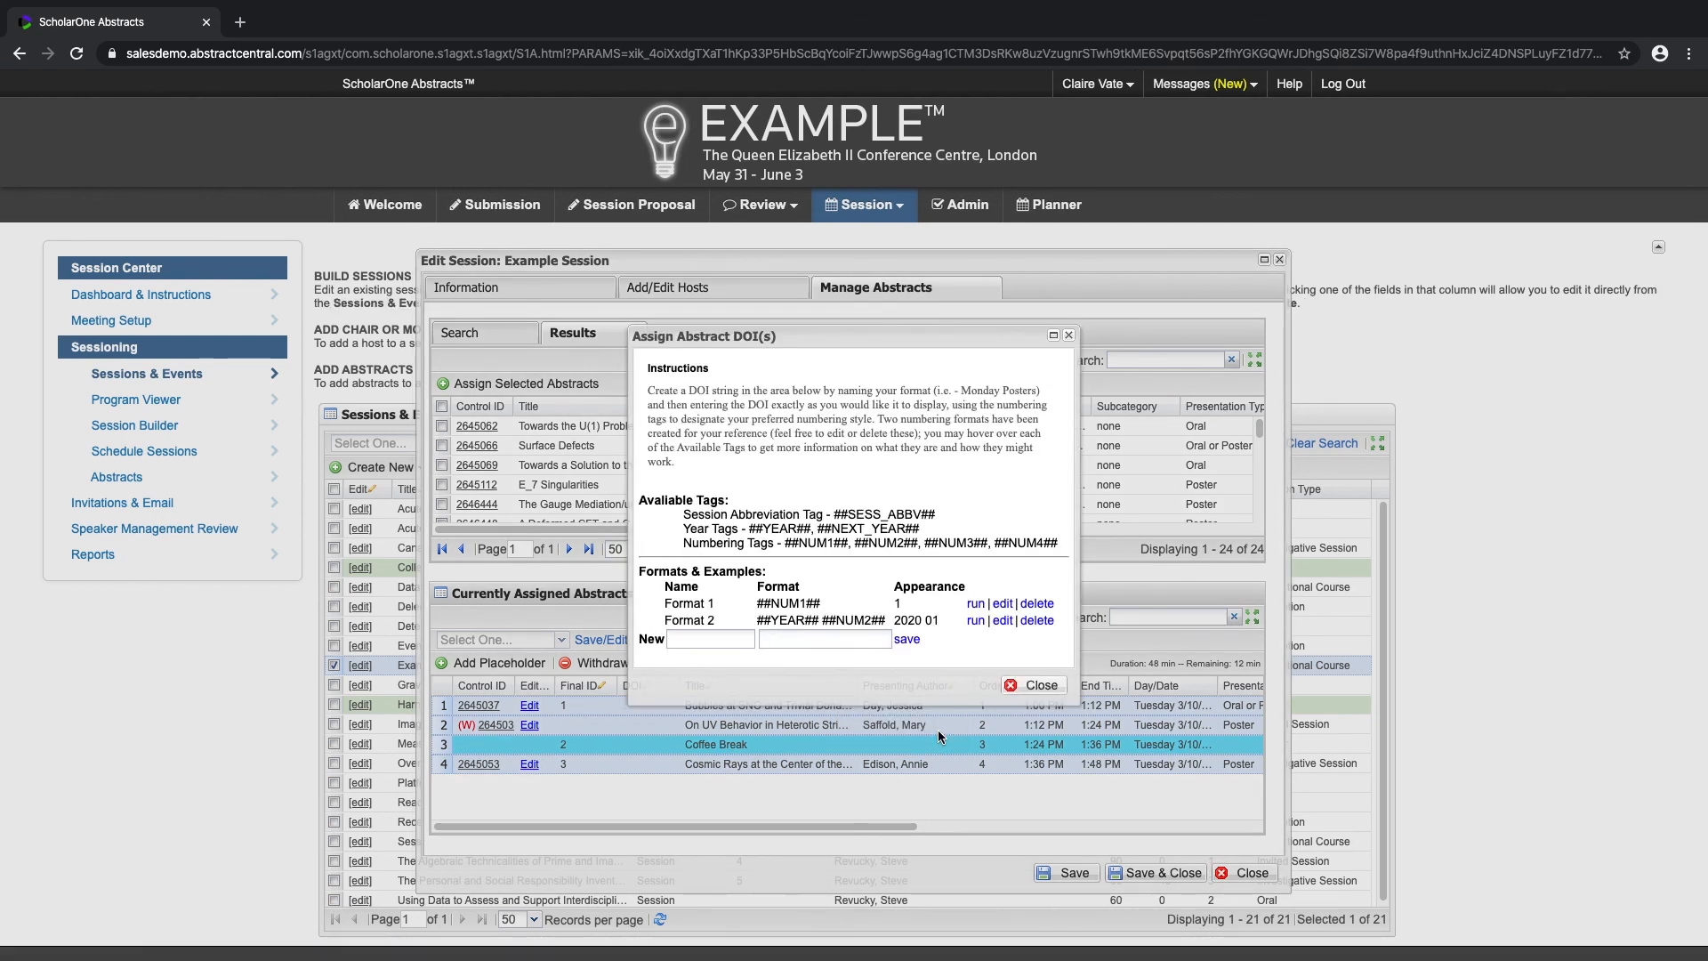
{"action": "left_click", "coordinate": [973, 623]}
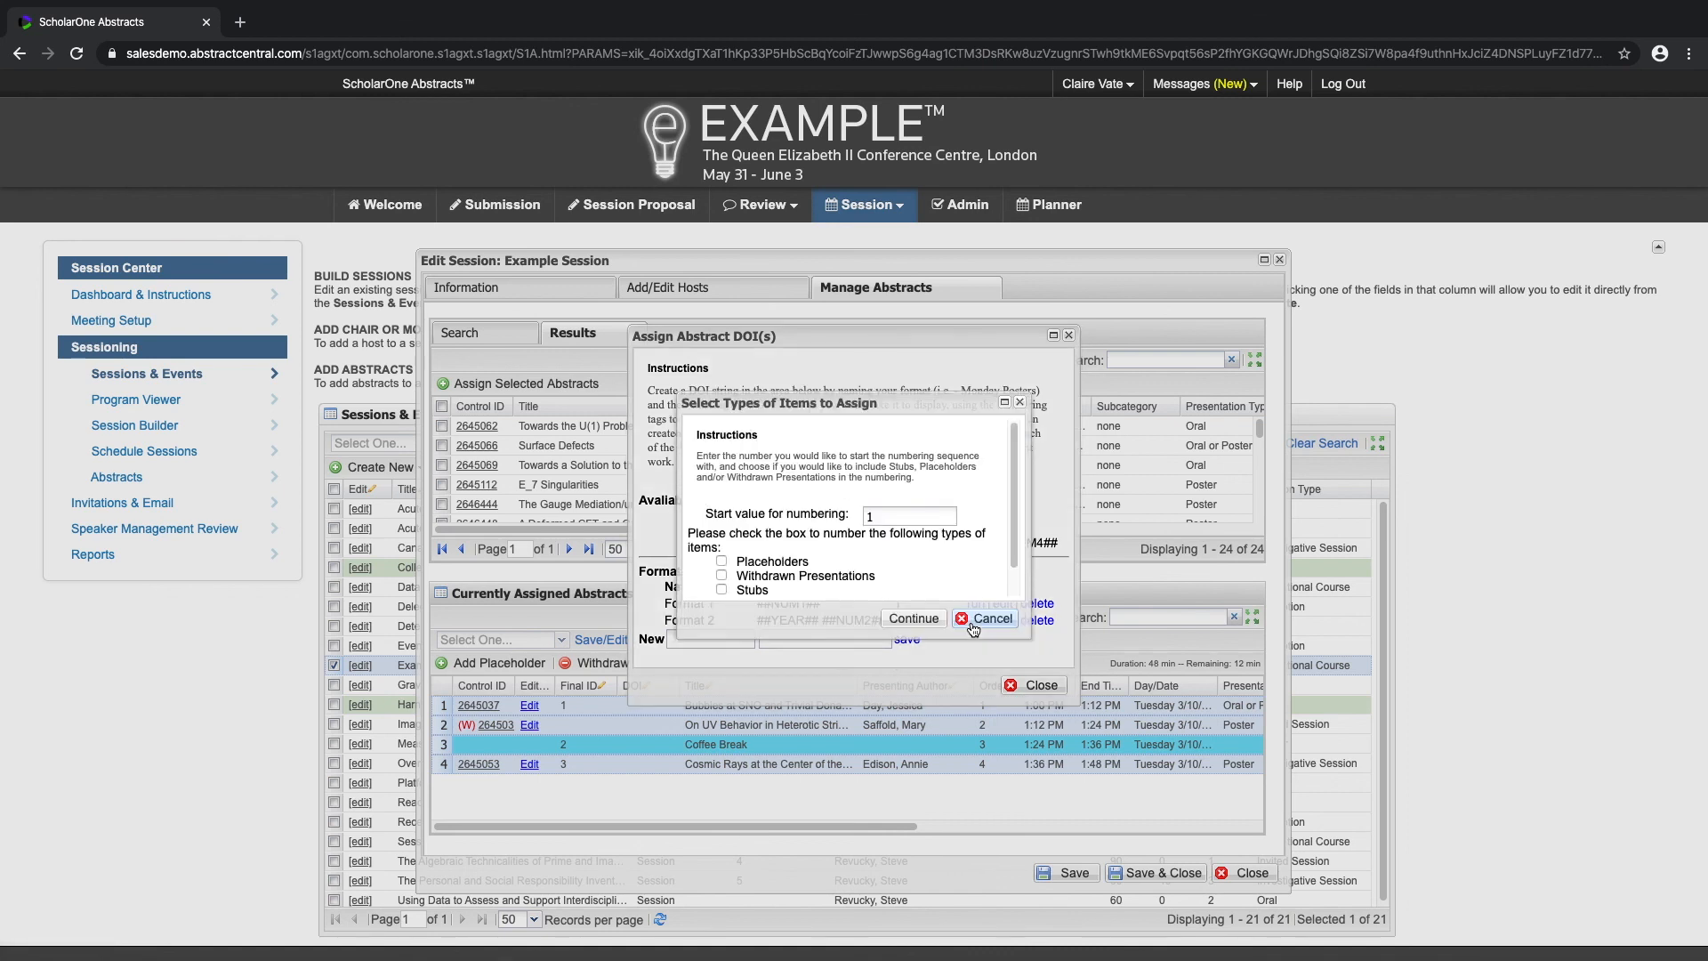
{"action": "left_click_drag", "start_coordinate": [1015, 547], "coordinate": [1011, 576]}
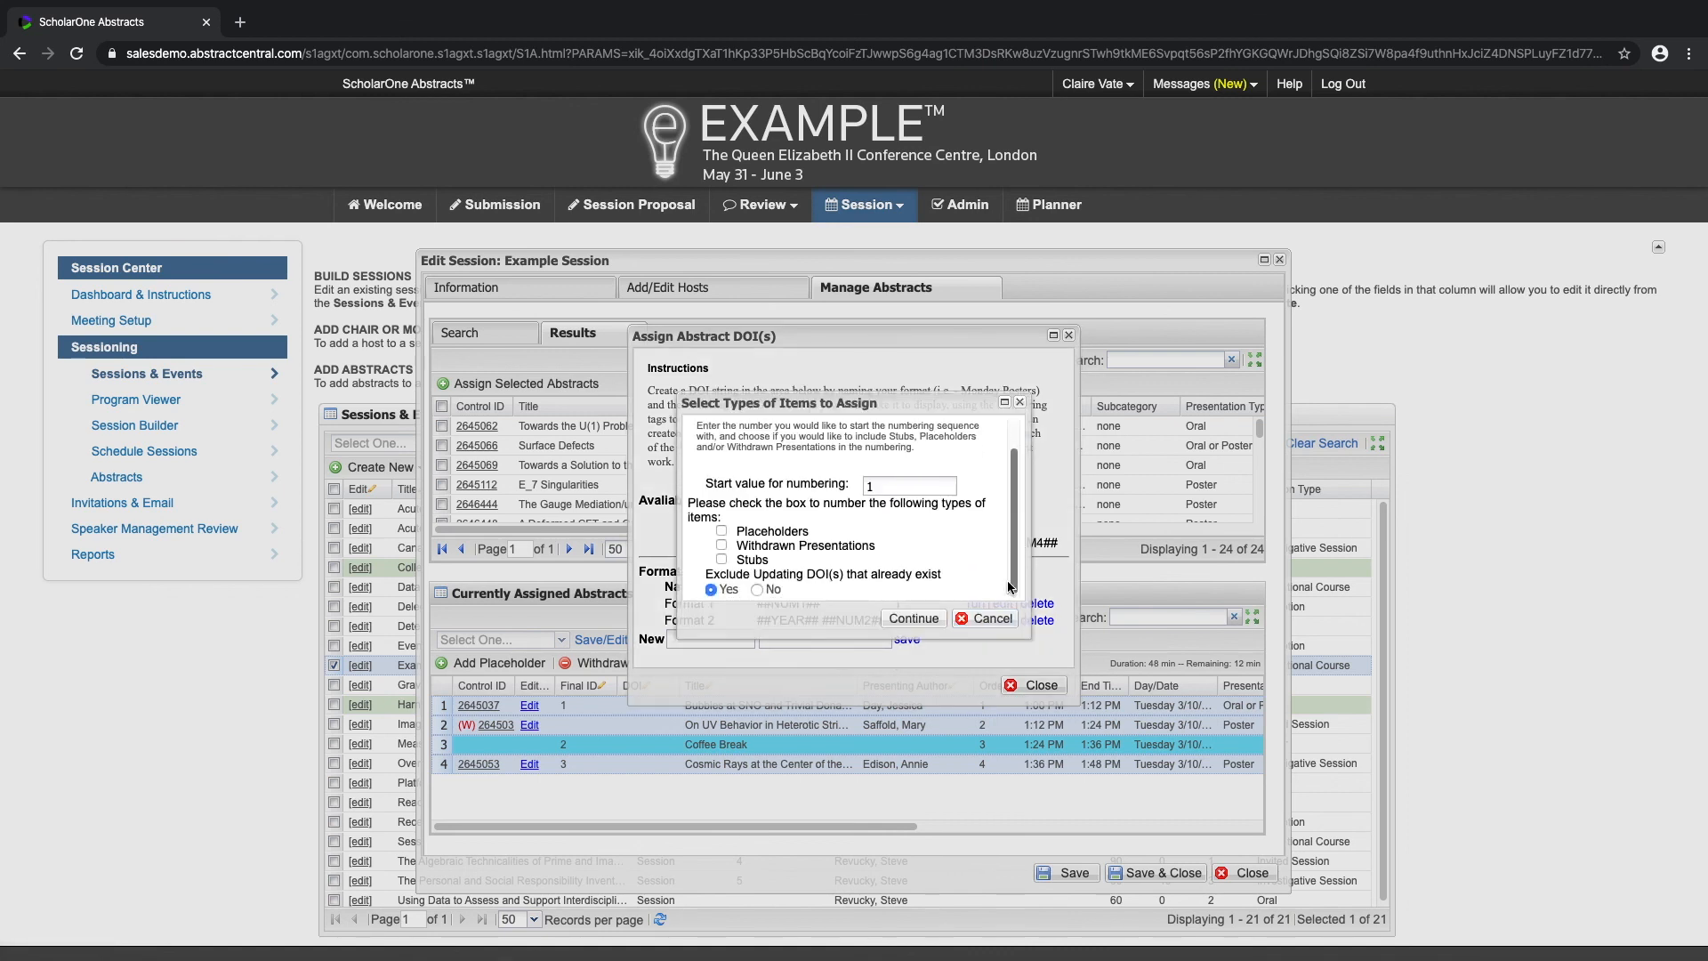
{"action": "left_click", "coordinate": [722, 532]}
{"action": "left_click", "coordinate": [757, 590]}
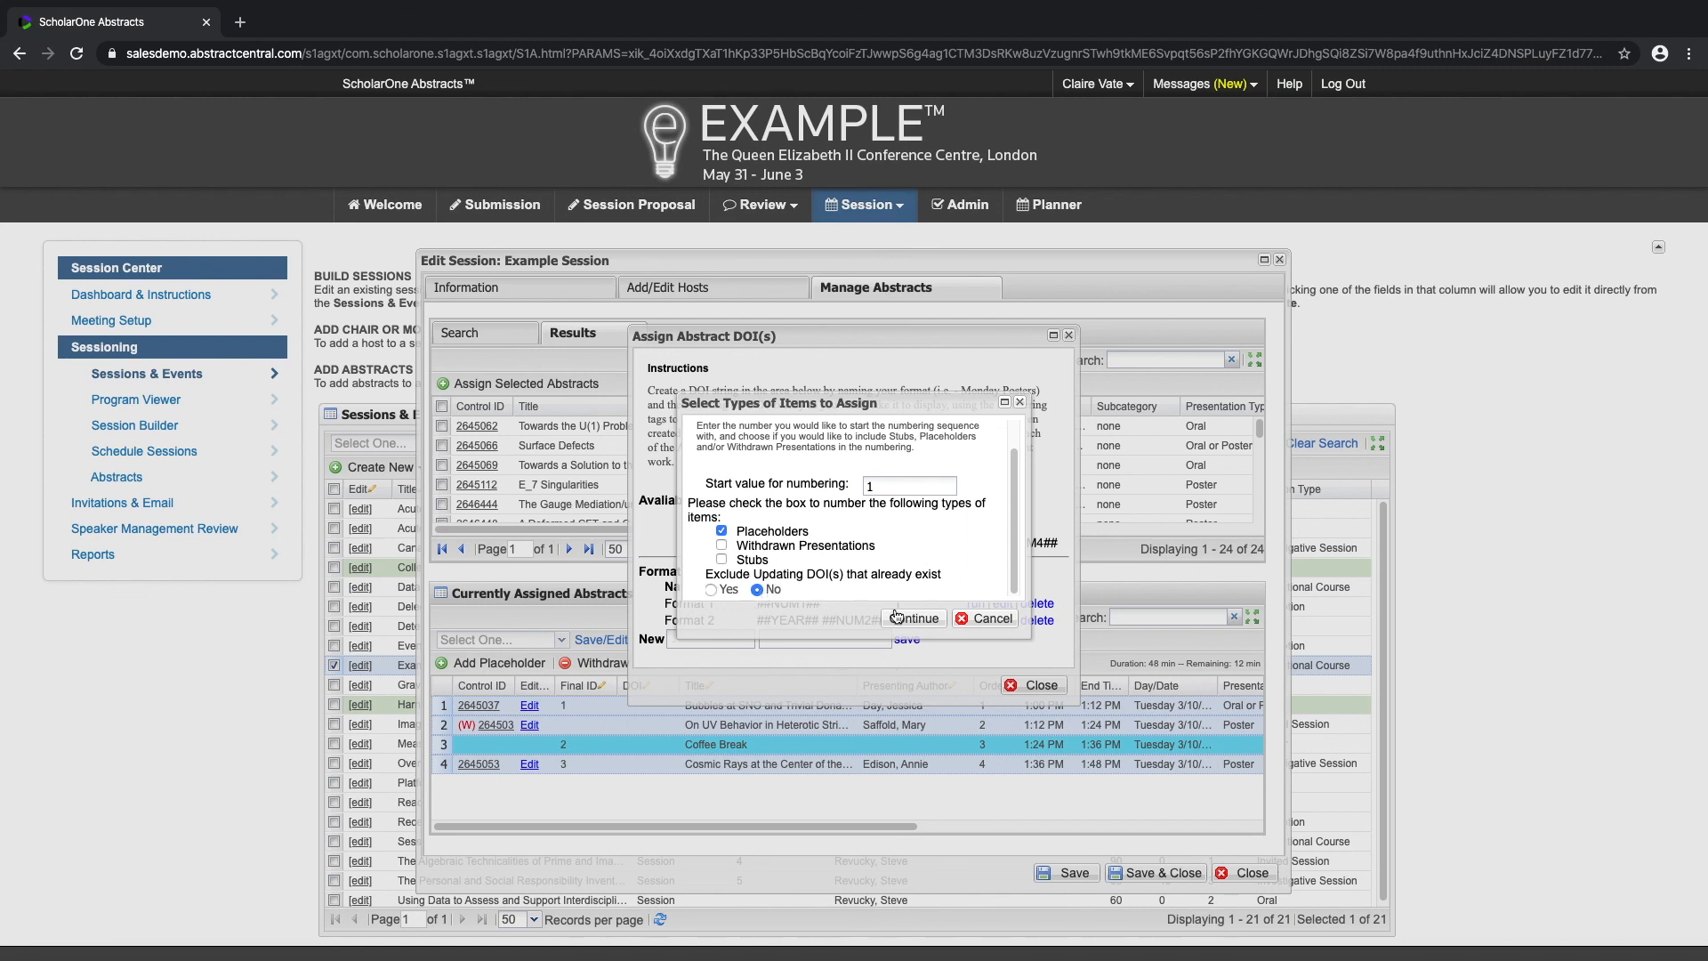
{"action": "left_click", "coordinate": [914, 619]}
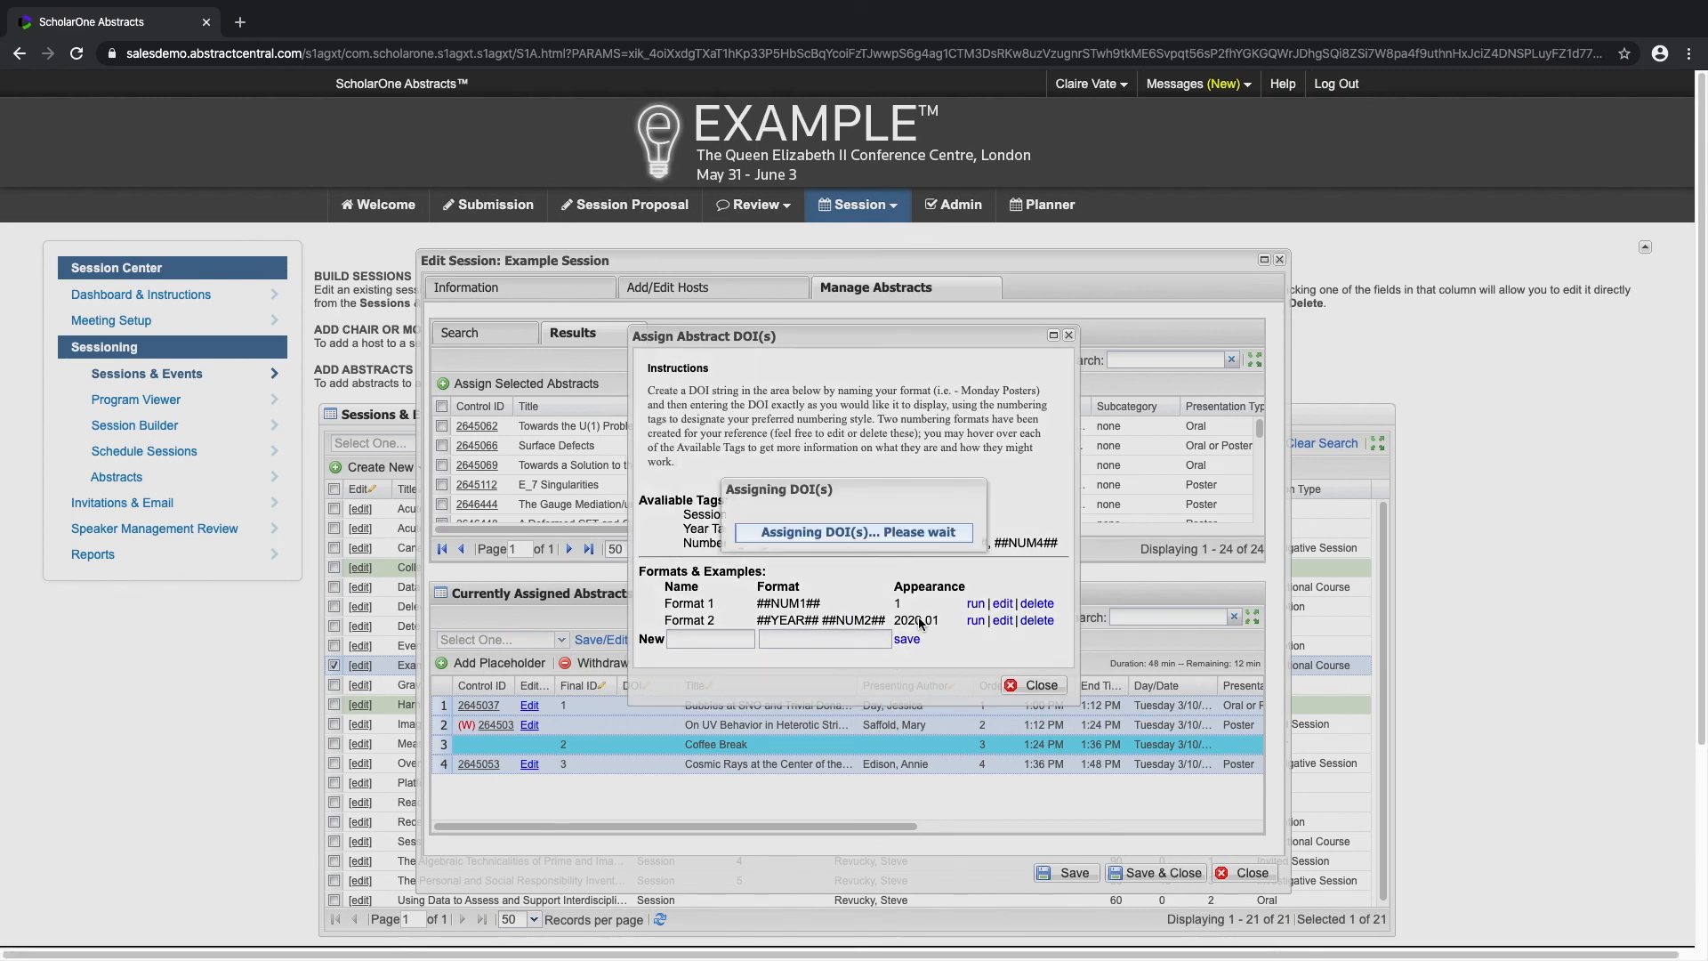